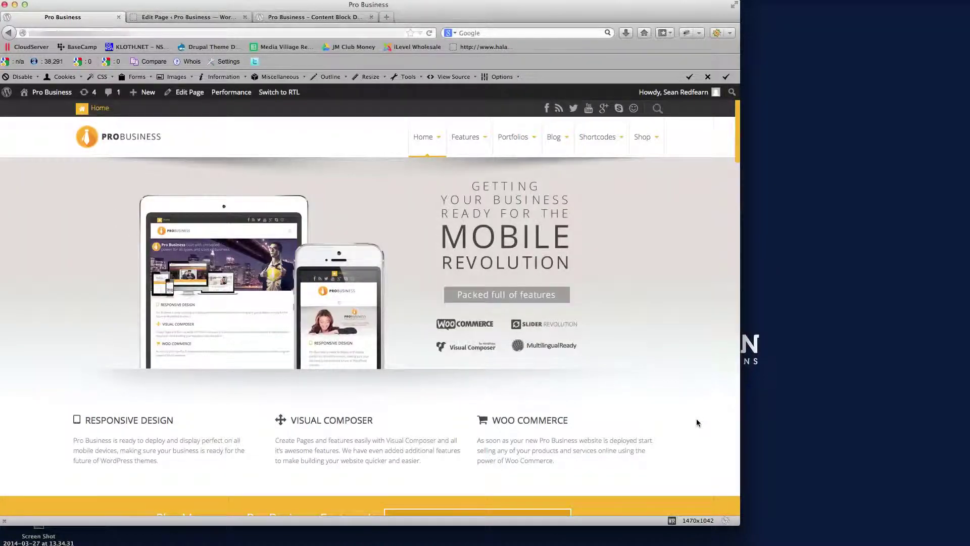
- Open the Content Boxes feature page from the Features menu
scroll(697, 422, "down", 10)
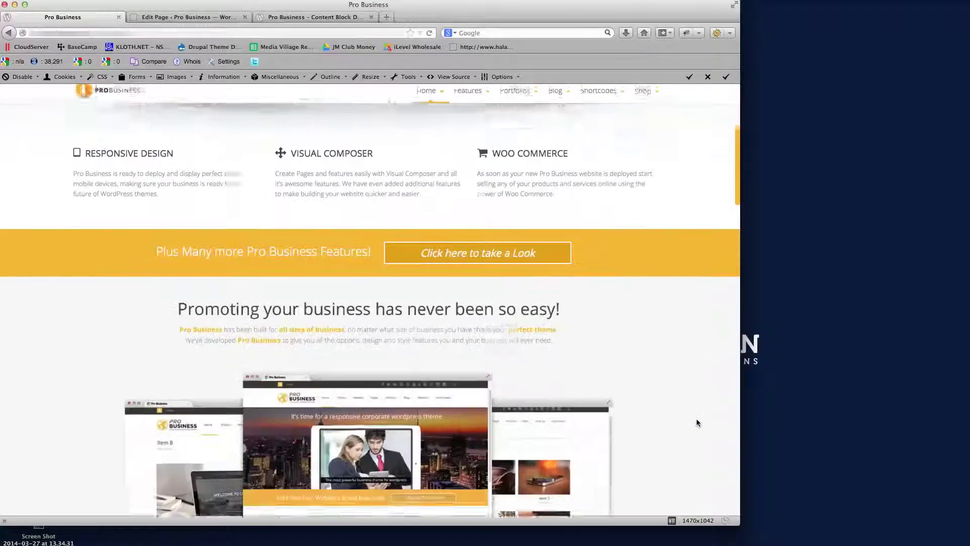
scroll(697, 422, "down", 12)
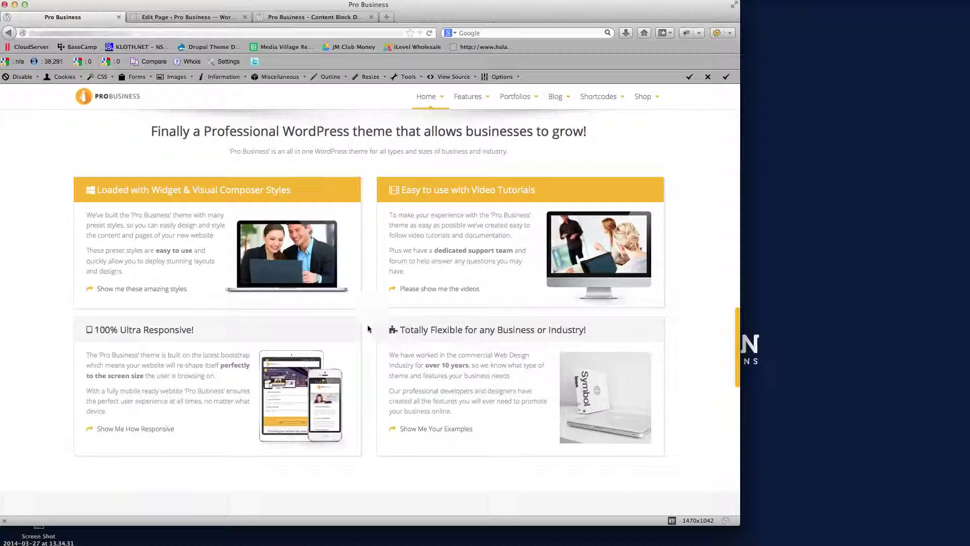
scroll(678, 344, "up", 10)
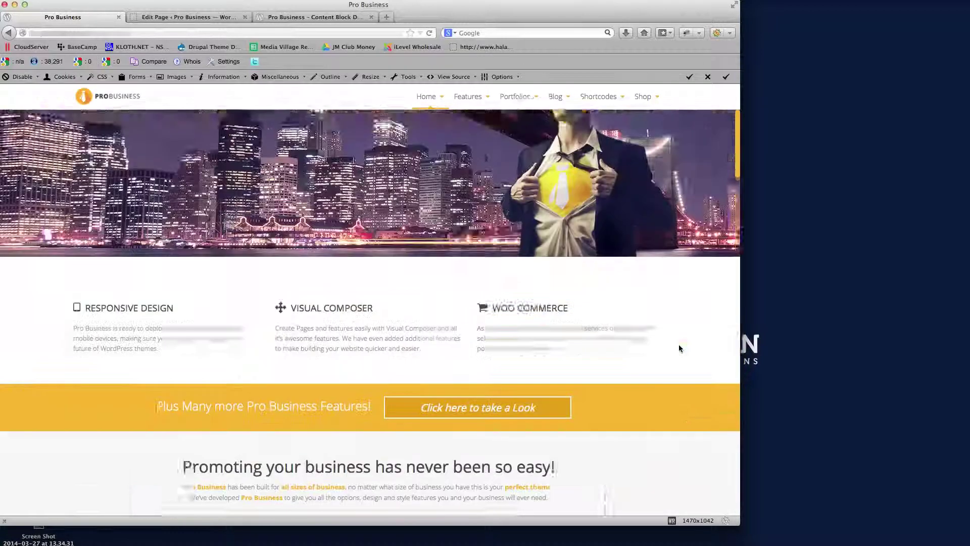
mouse_move(455, 141)
left_click(478, 286)
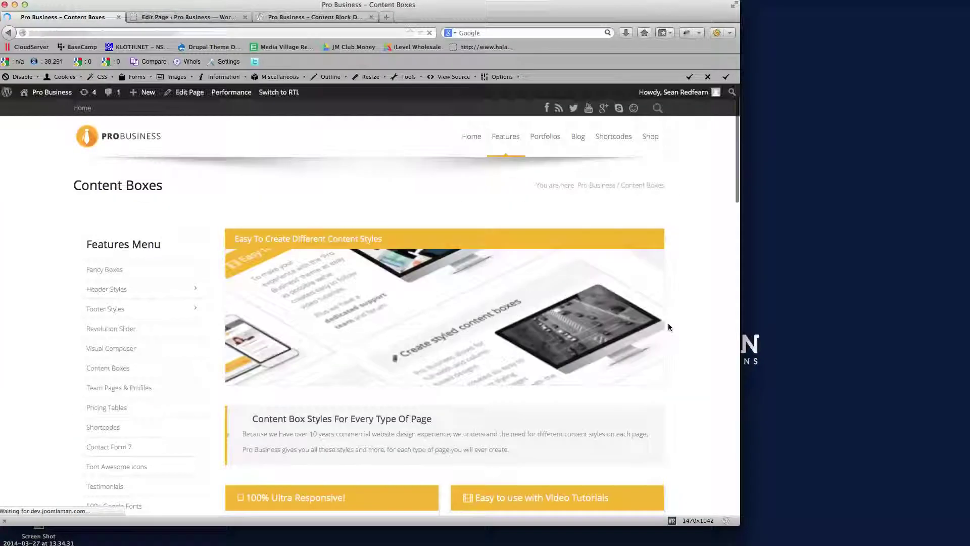
- Review the Content Boxes style examples, then bring up the empty Content Block Demo page
scroll(684, 312, "down", 5)
scroll(684, 309, "up", 2)
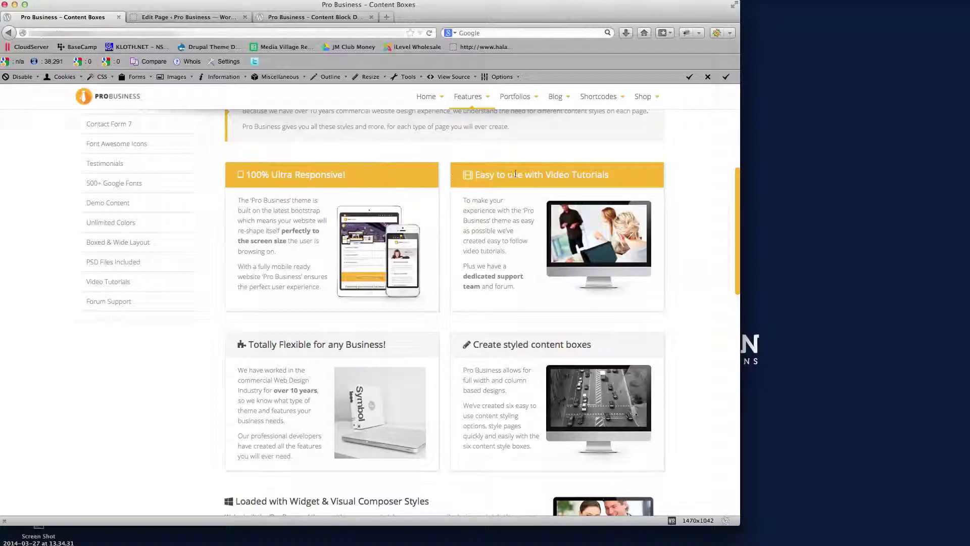
scroll(468, 202, "down", 3)
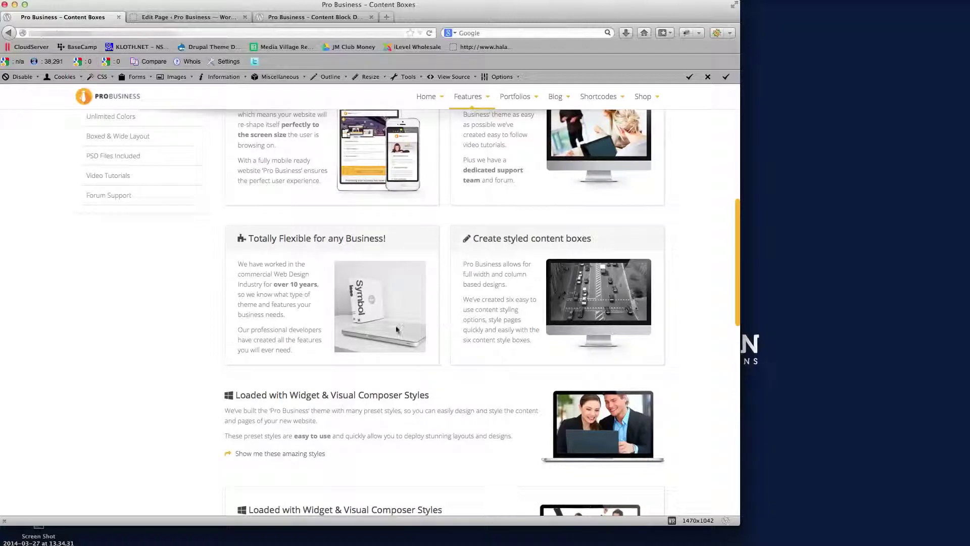
scroll(422, 310, "down", 4)
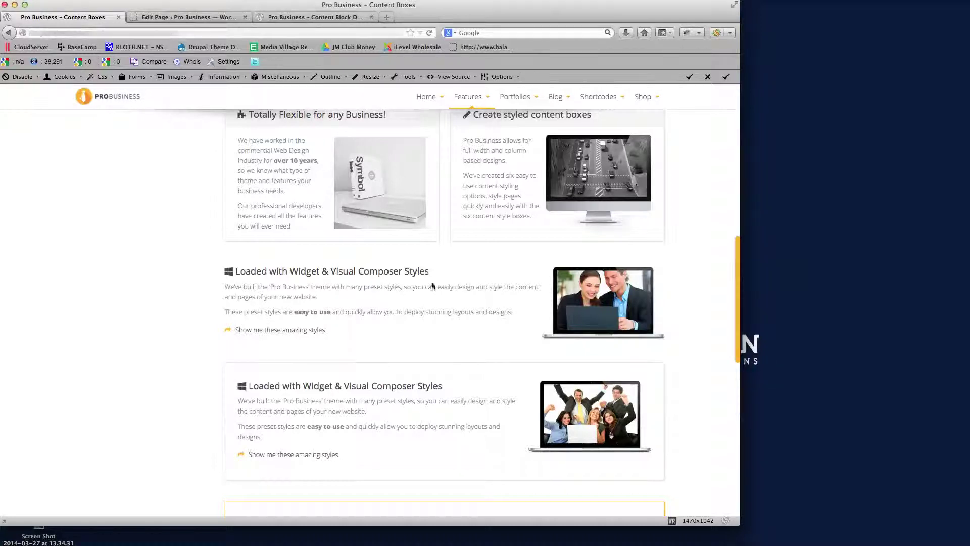
scroll(436, 280, "down", 5)
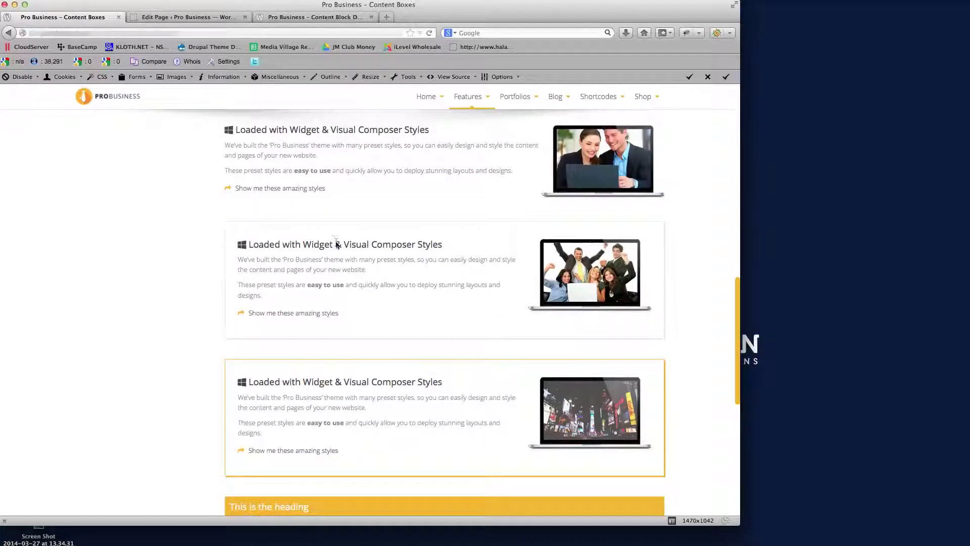
scroll(377, 285, "down", 5)
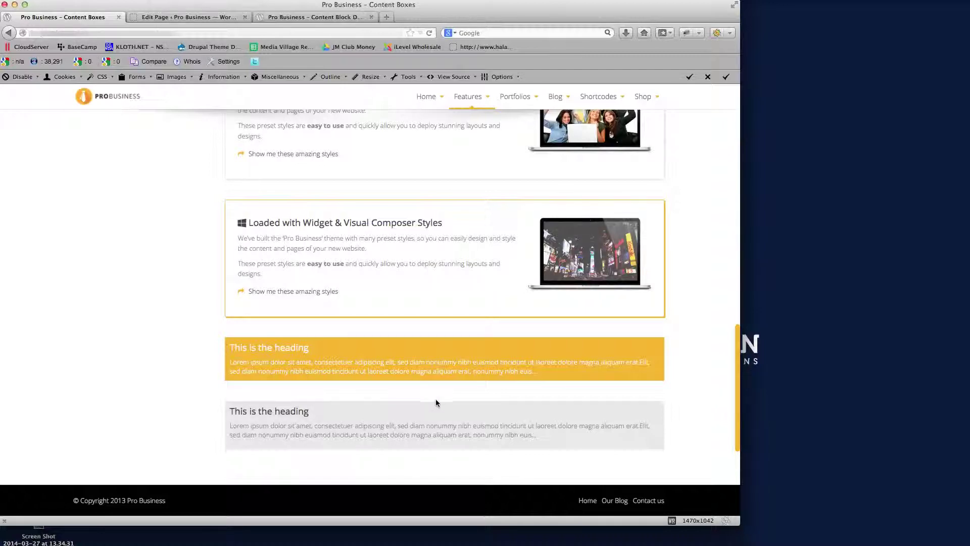
scroll(438, 405, "up", 20)
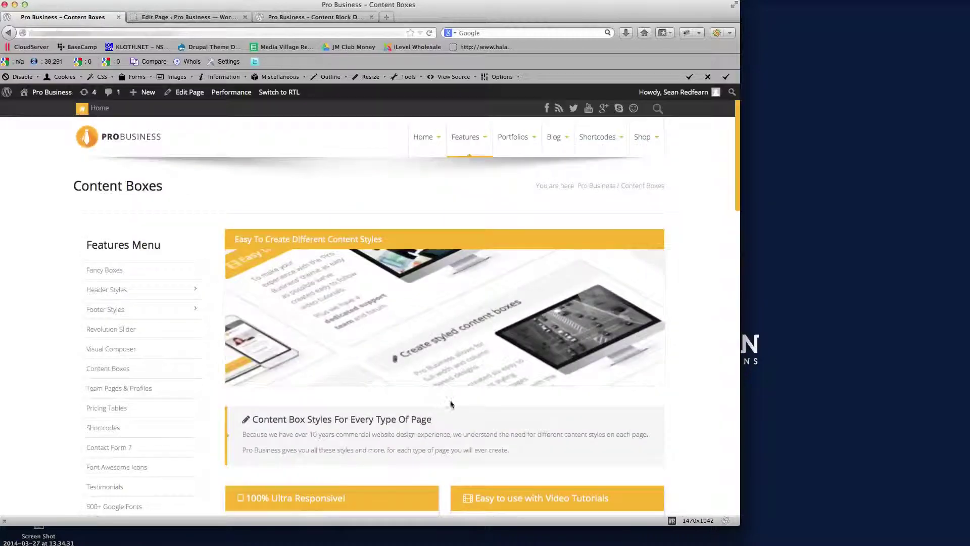
scroll(680, 337, "down", 5)
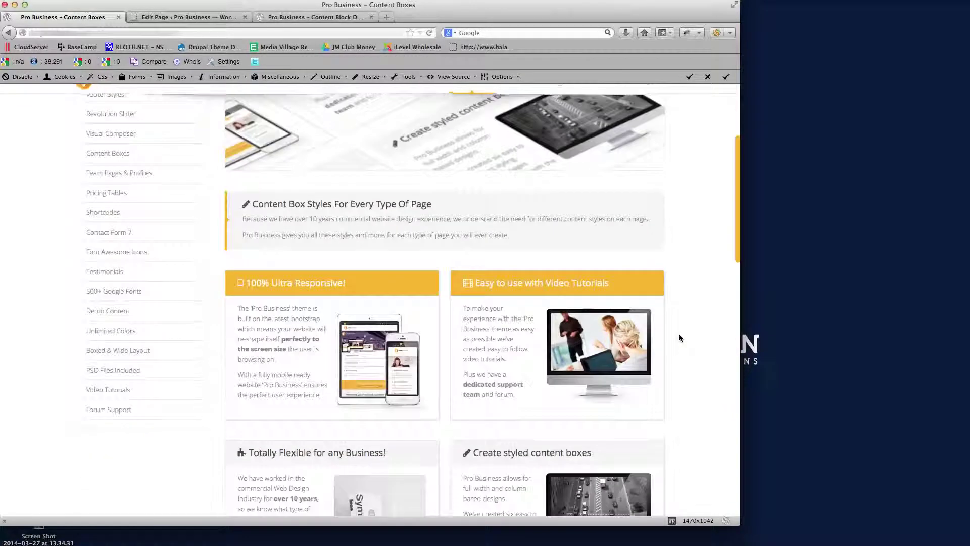
scroll(450, 329, "up", 5)
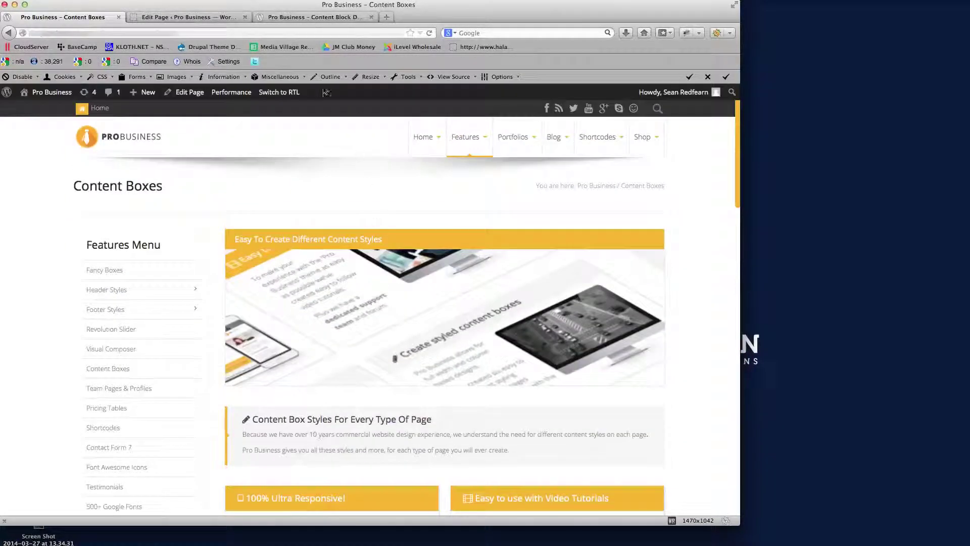
left_click(305, 17)
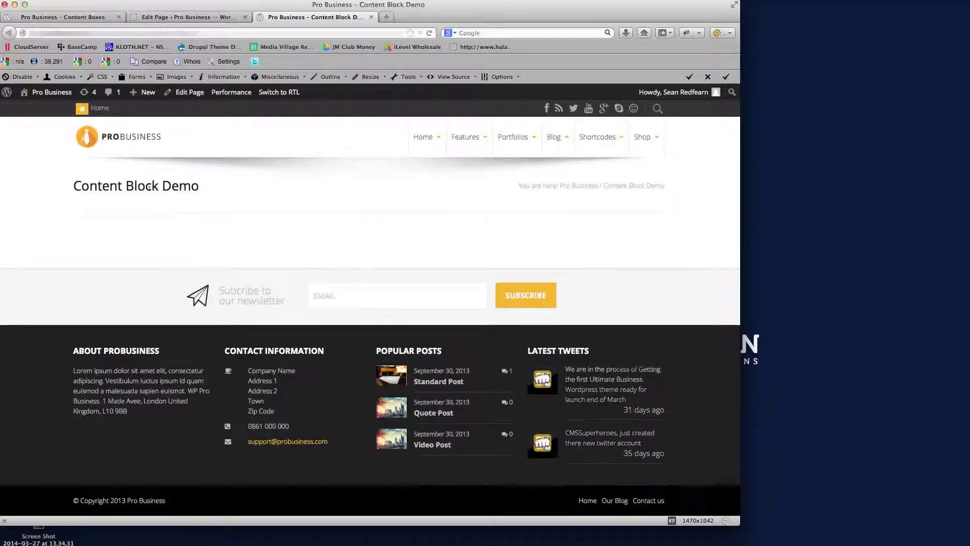
- Edit the Content Block Demo page in Visual Composer and add one empty row
left_click(190, 19)
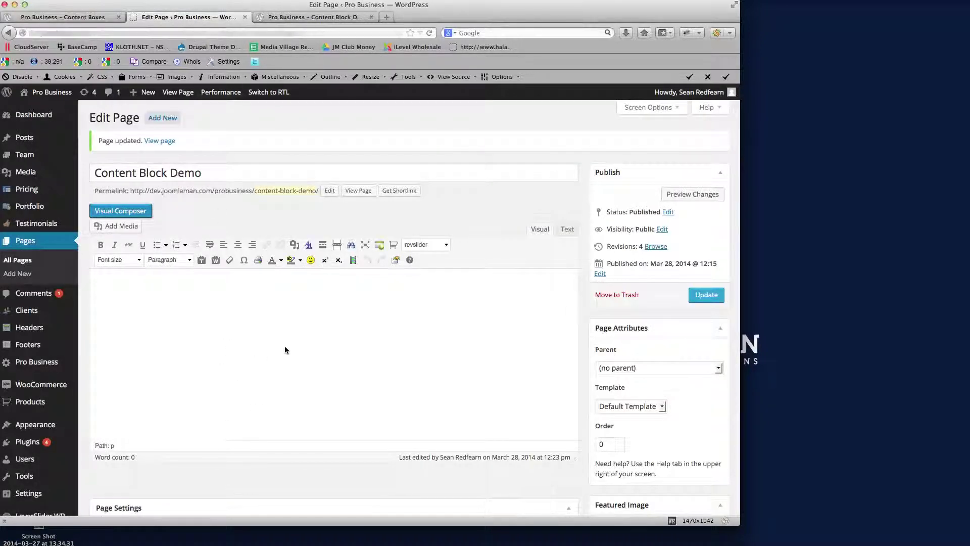
left_click(109, 211)
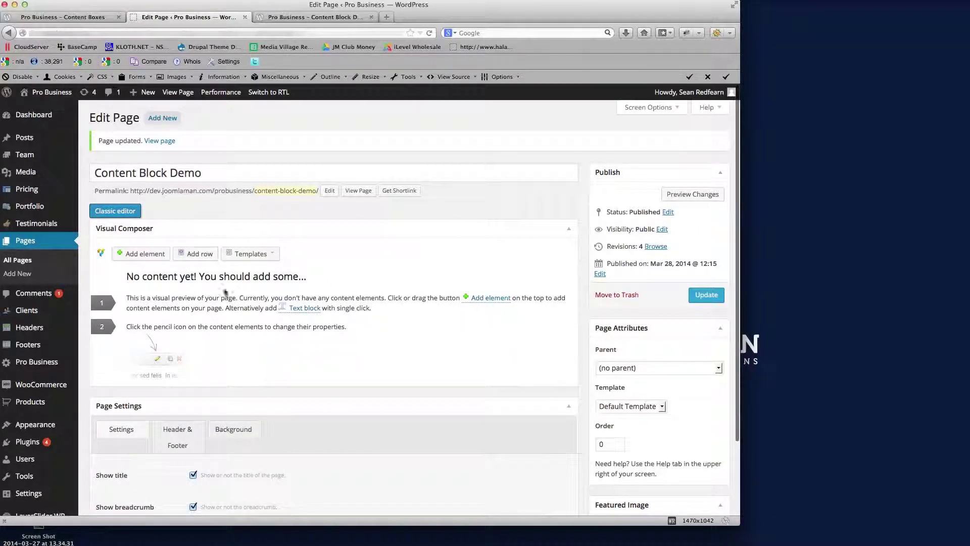
left_click(200, 255)
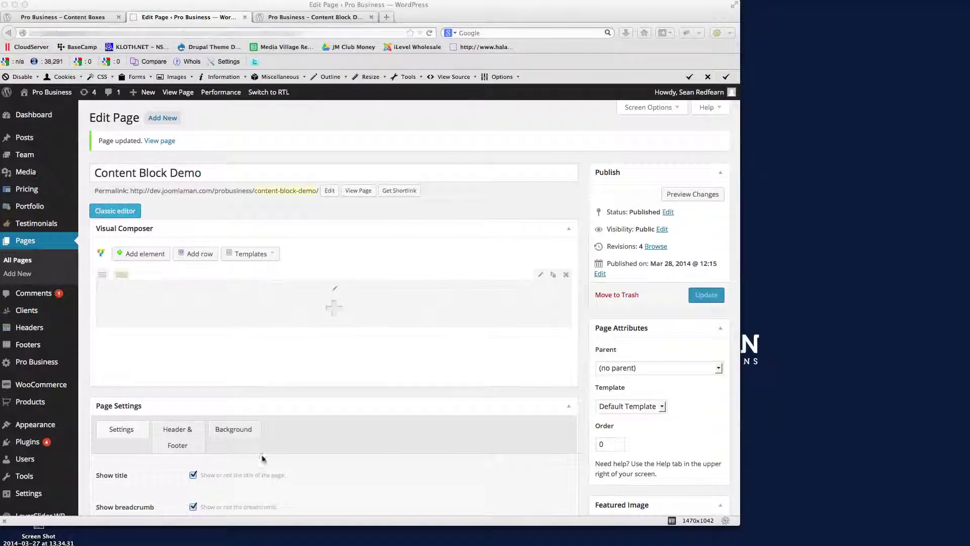
- Add a Text Block with the heading 'This is the heading' and a lorem ipsum paragraph
left_click(337, 309)
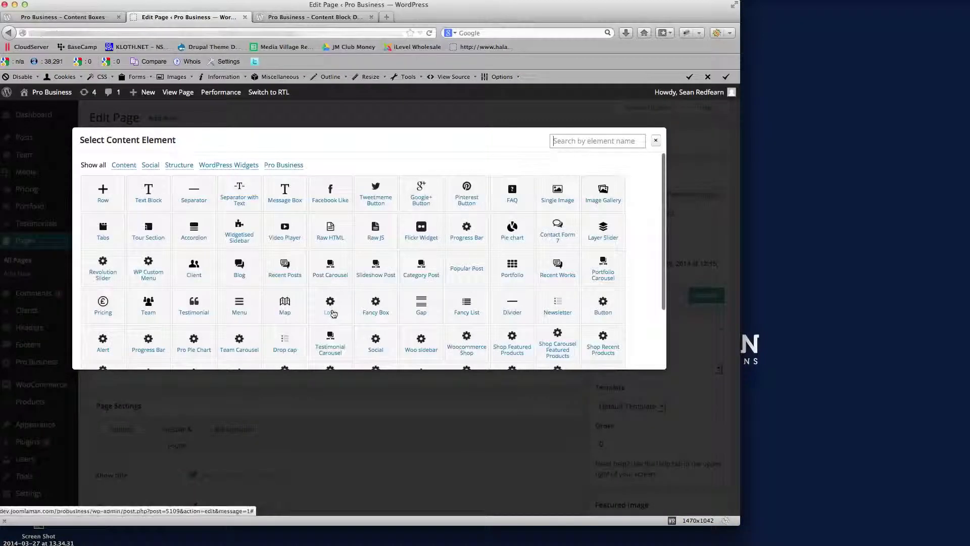
left_click(149, 194)
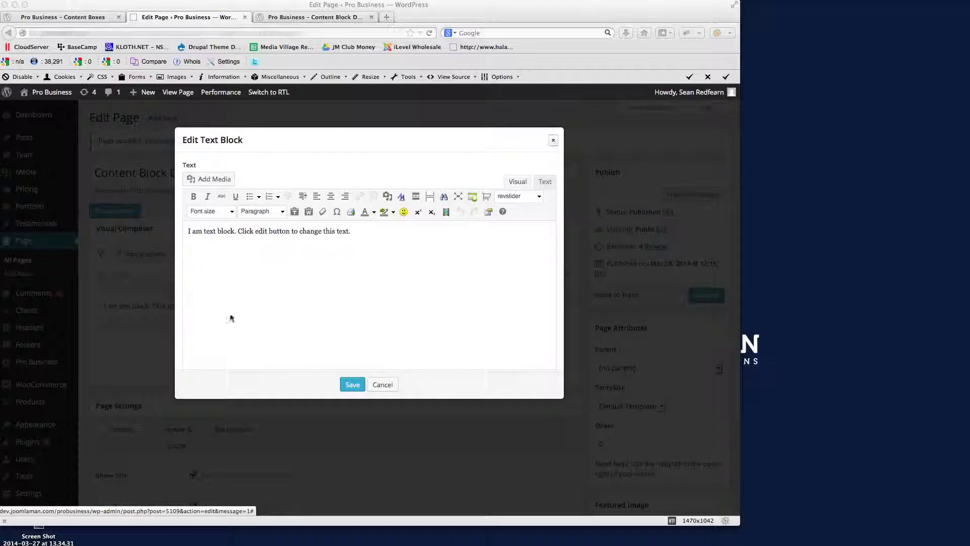
left_click(321, 280)
key("super+a")
type("This is the heading Lorem ipsum dolor sit amet, consectetuer adipiscing elit, sed diam nonummy nibh euismod tincidunt ut laoreet dolore magna aliquam erat.Elit, sed diam nonummy nibh euismod tincidunt ut laoreet dolore magna aliquam erat, nonummy nibh euis...")
left_click(352, 384)
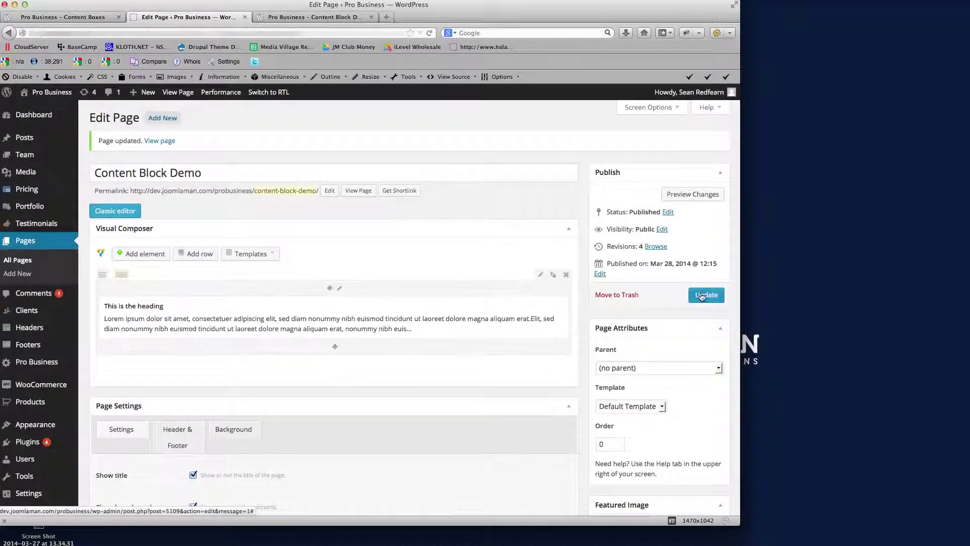
- Update the page, check the full-width text on the live page, and return to the editor
left_click(702, 297)
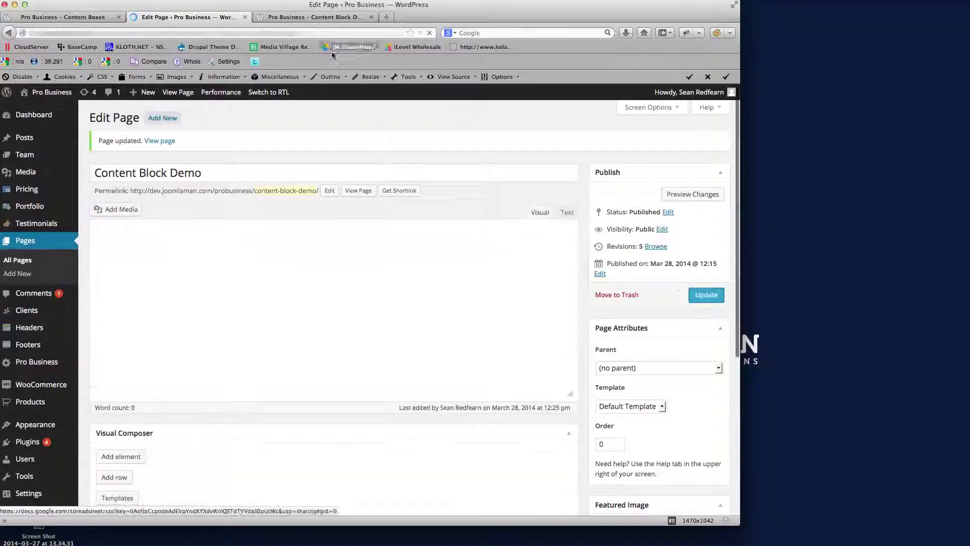
key("ctrl+Tab")
left_click(429, 32)
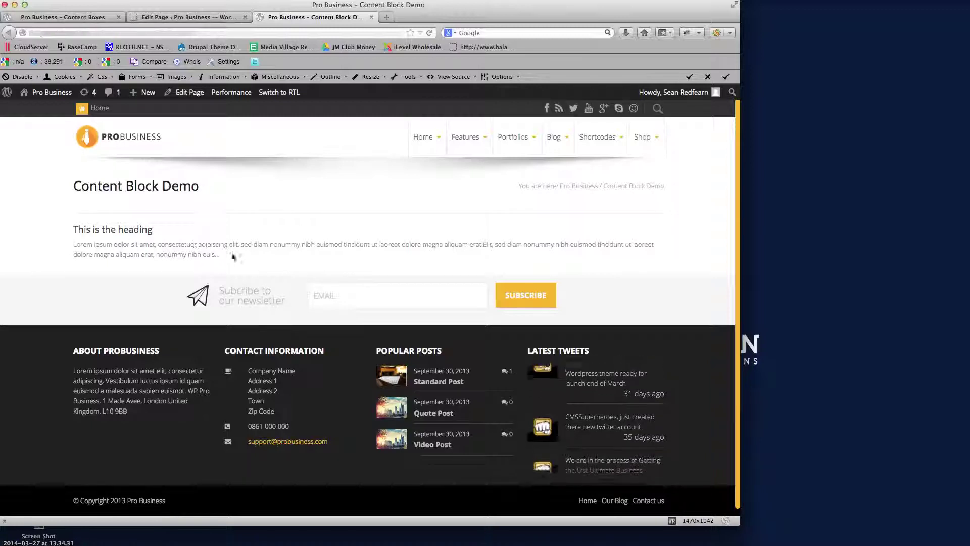
left_click(197, 18)
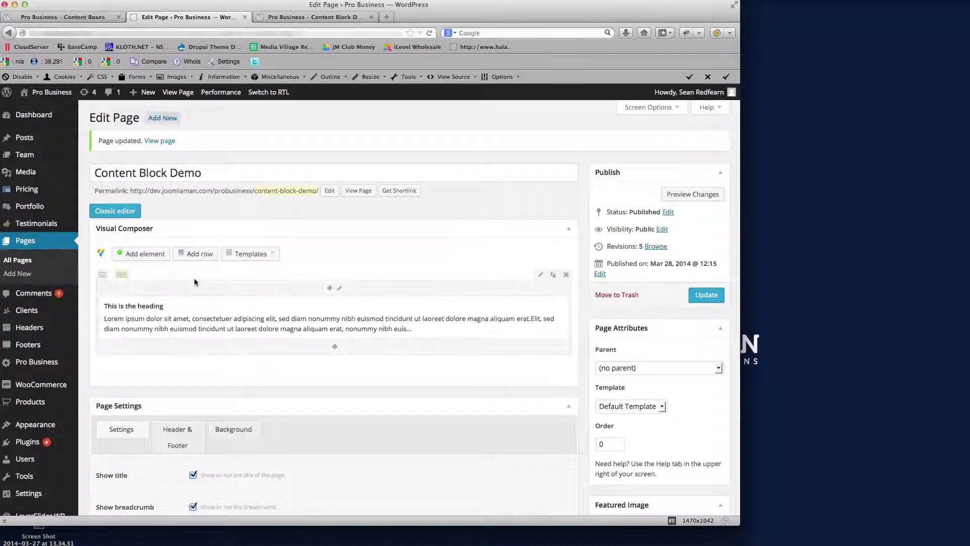
- Add a second row below the content containing a nested row
left_click(198, 254)
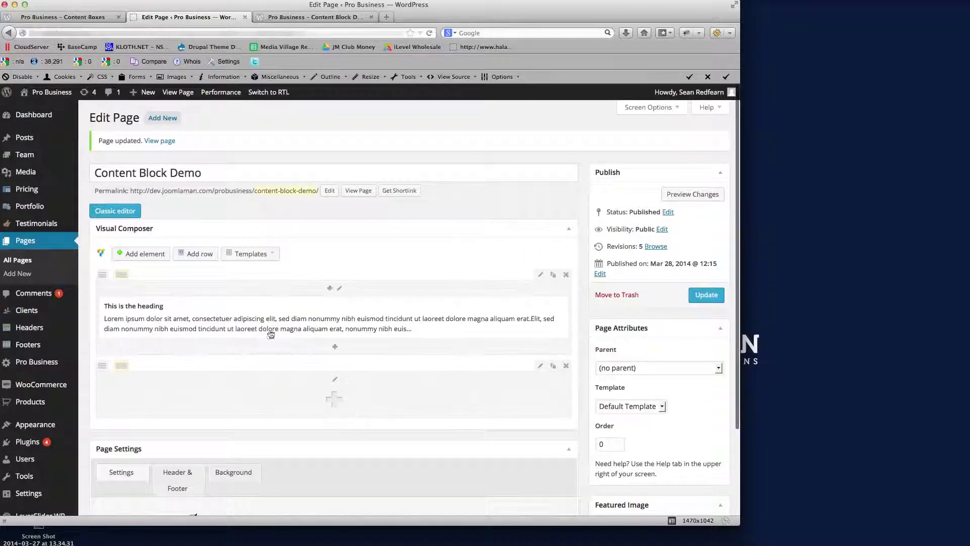
scroll(377, 360, "down", 1)
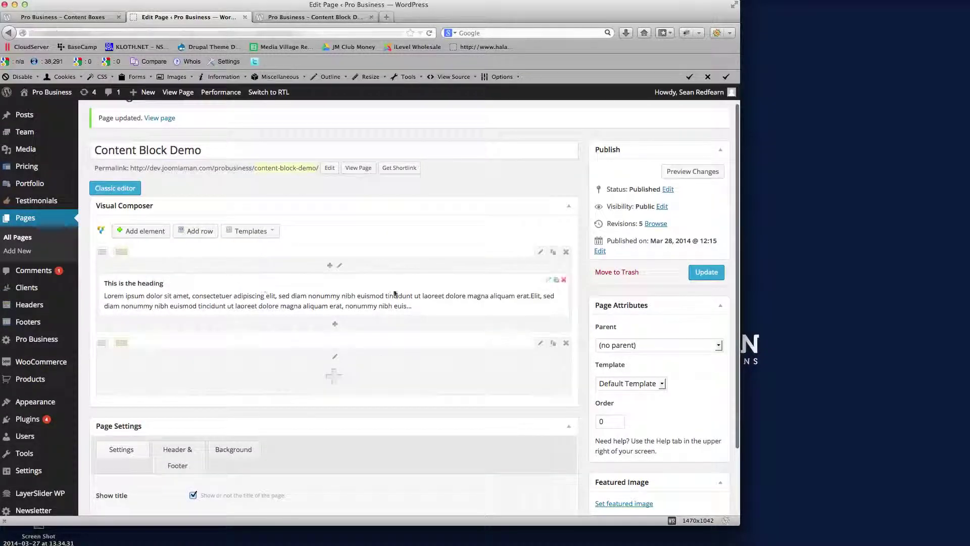
left_click(330, 378)
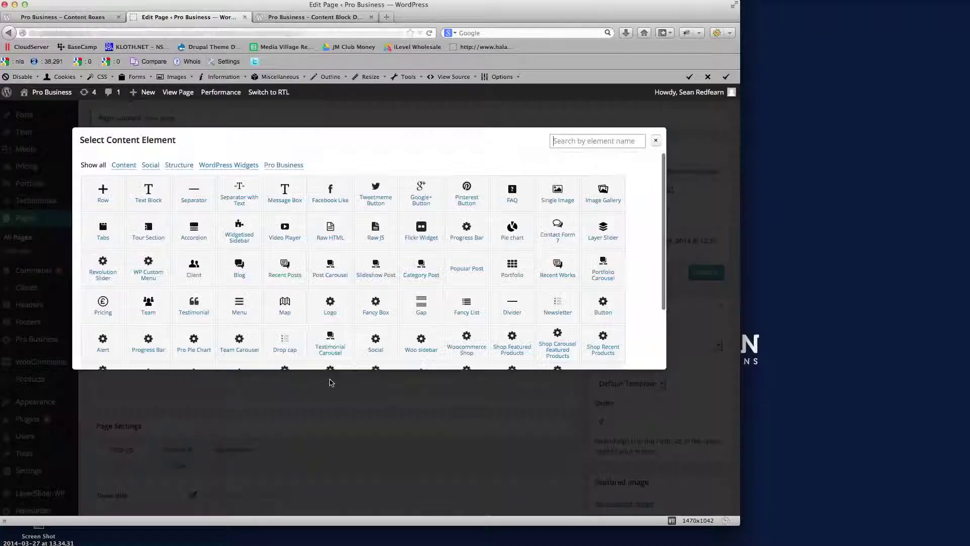
left_click(103, 200)
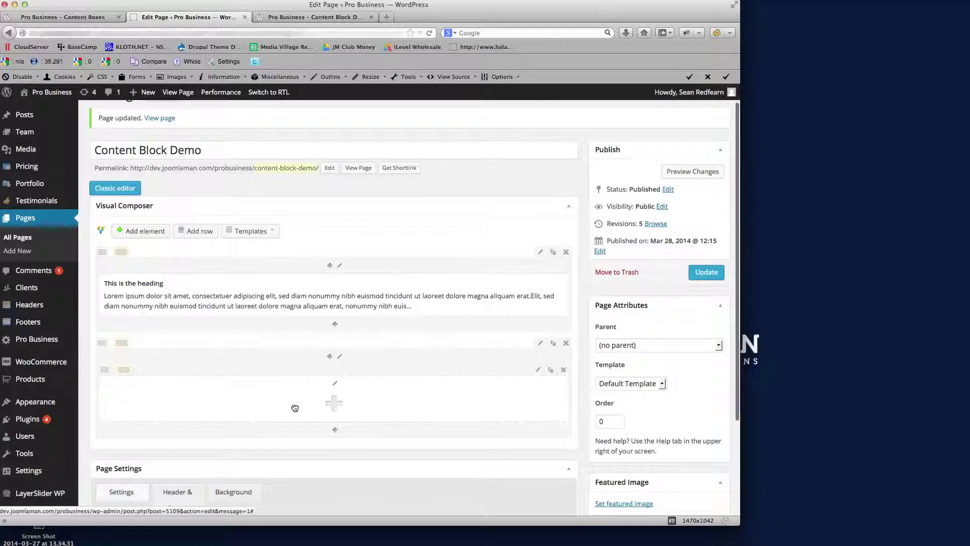
- Duplicate the heading text block into the new row, update, and view the live page
scroll(389, 403, "down", 2)
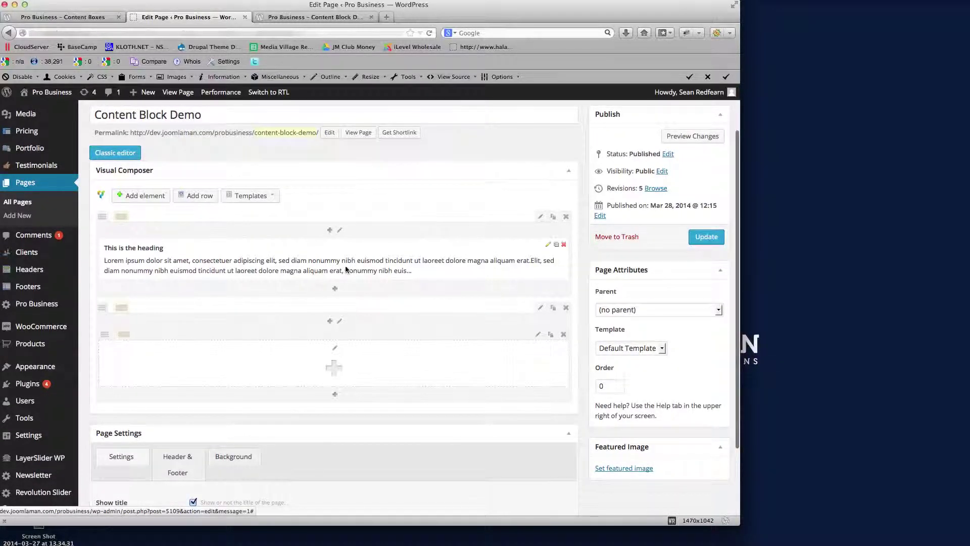
left_click(557, 246)
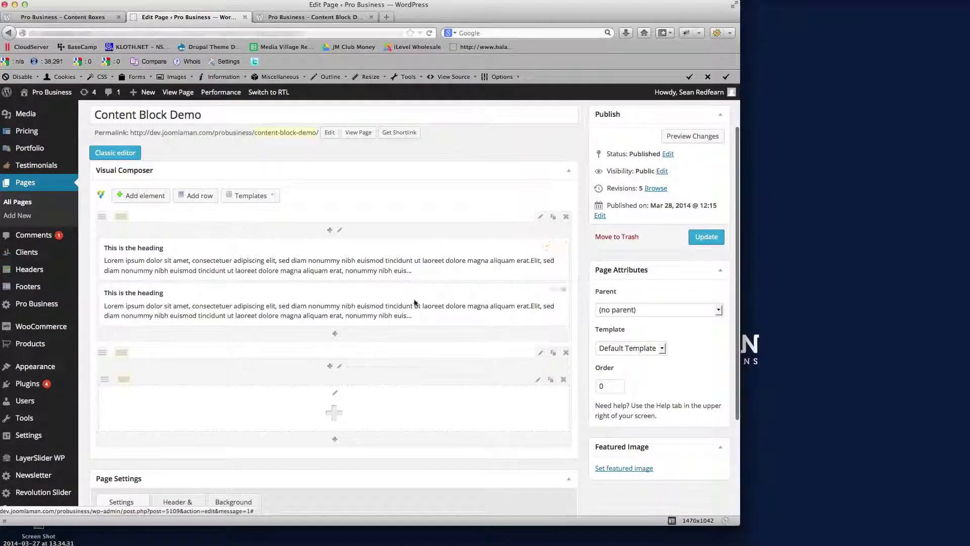
left_click_drag(388, 302, 392, 400)
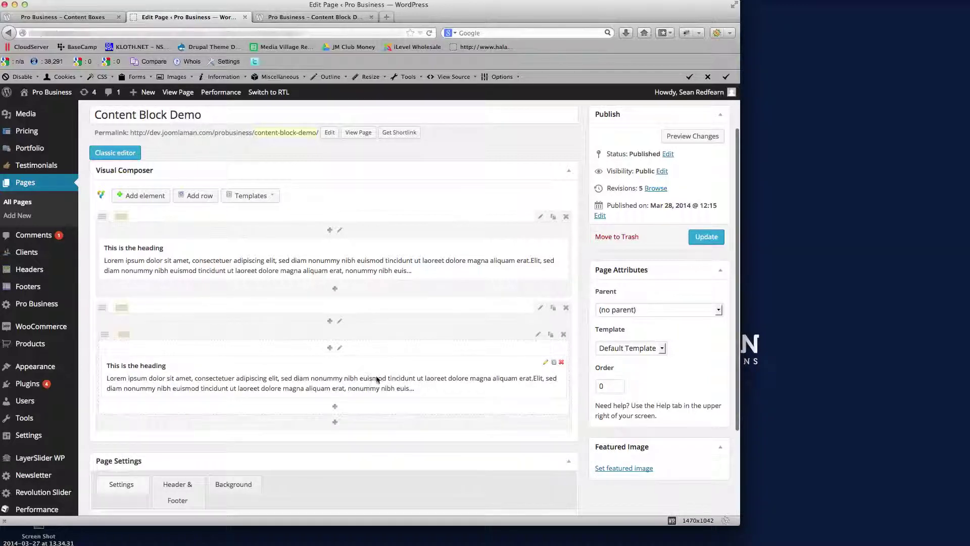
left_click(705, 237)
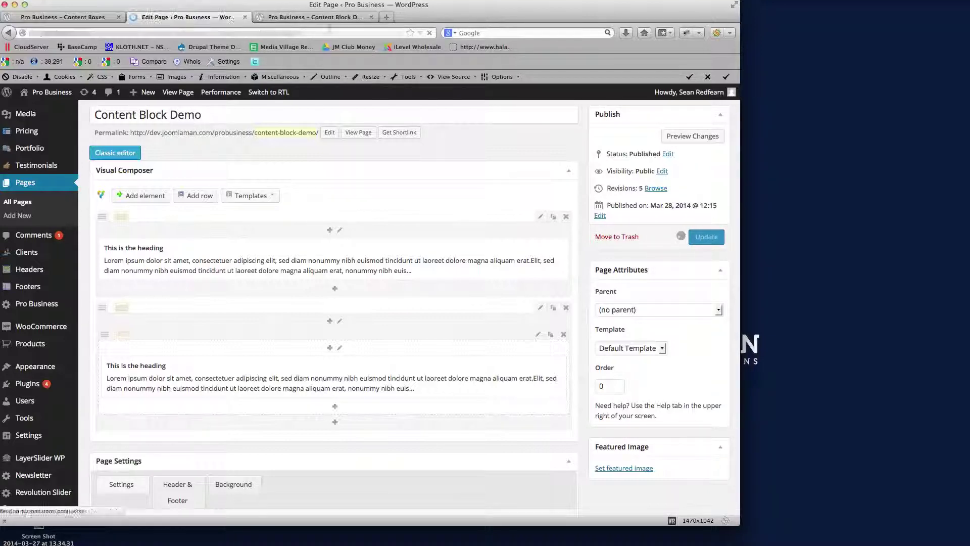
left_click(307, 18)
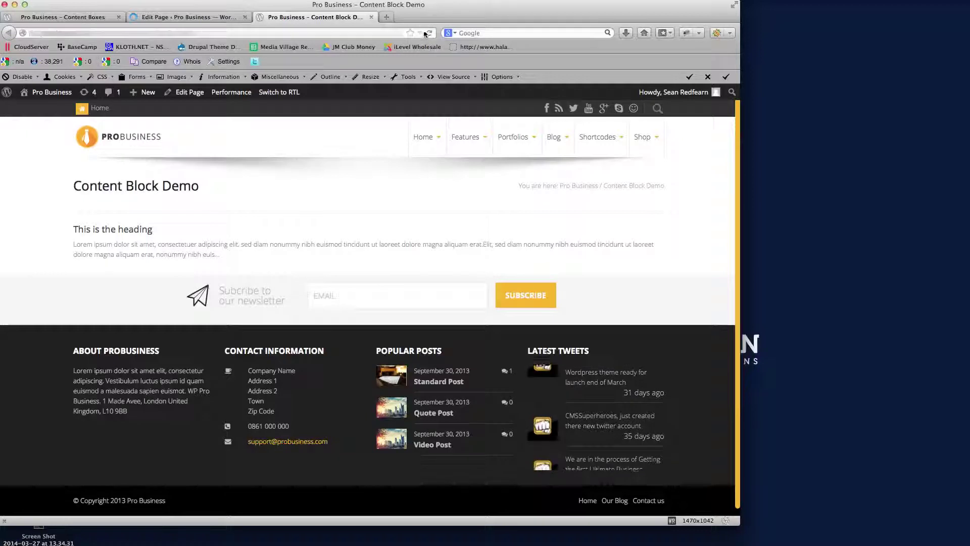
mouse_move(576, 151)
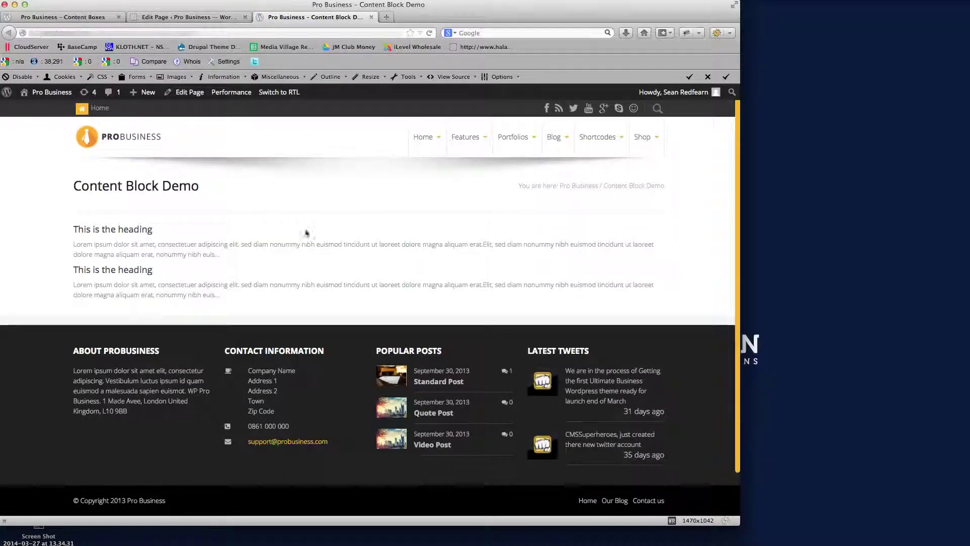
- Set the second row's column style to Border Radius Title Preset and update the page
left_click(173, 19)
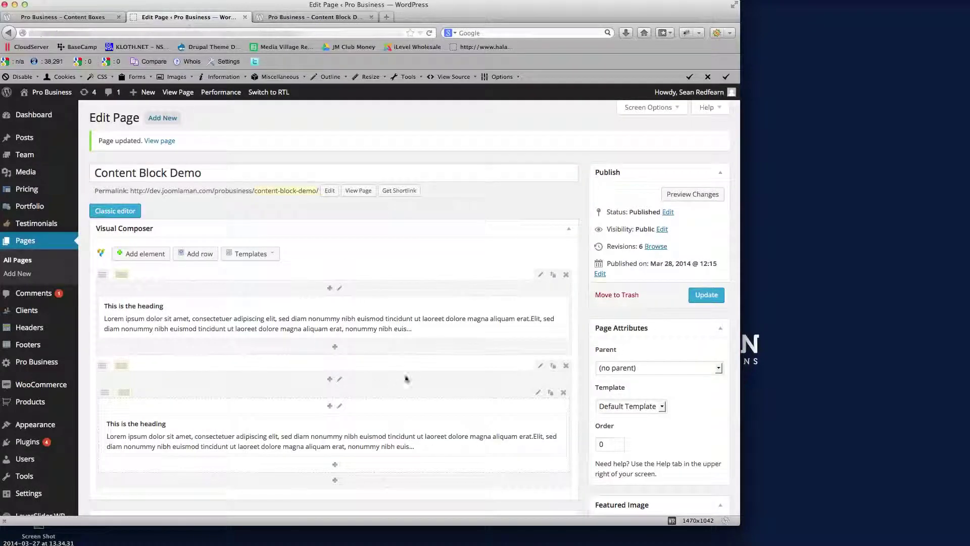
scroll(409, 369, "down", 2)
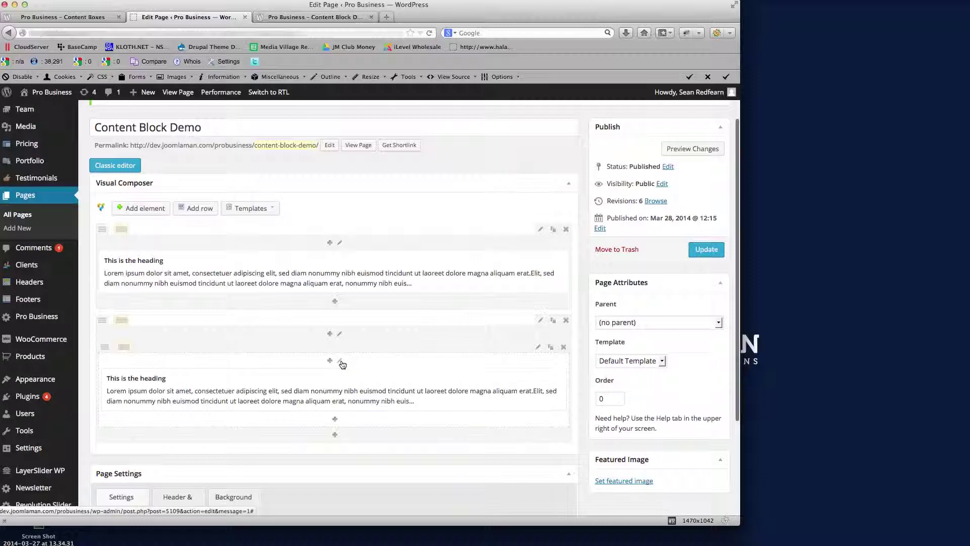
left_click(341, 362)
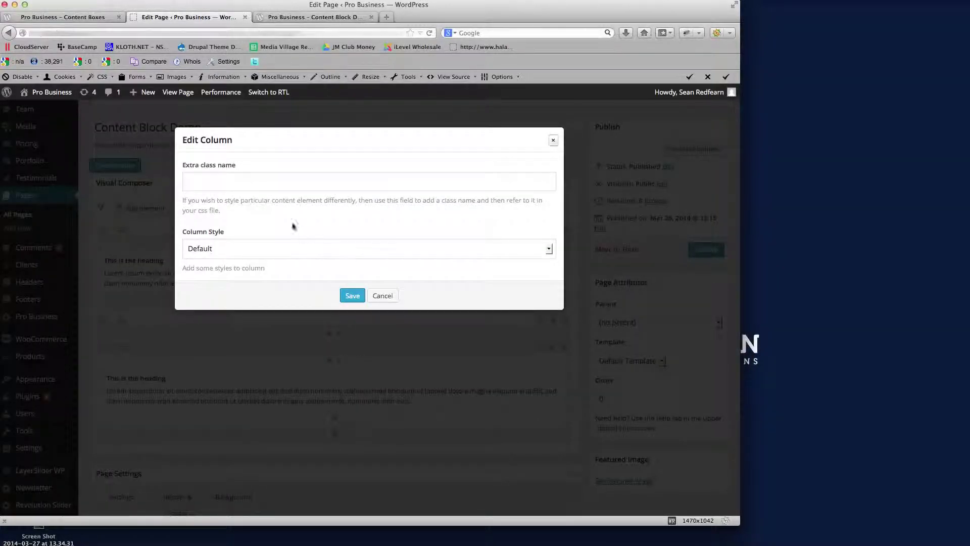
left_click(238, 247)
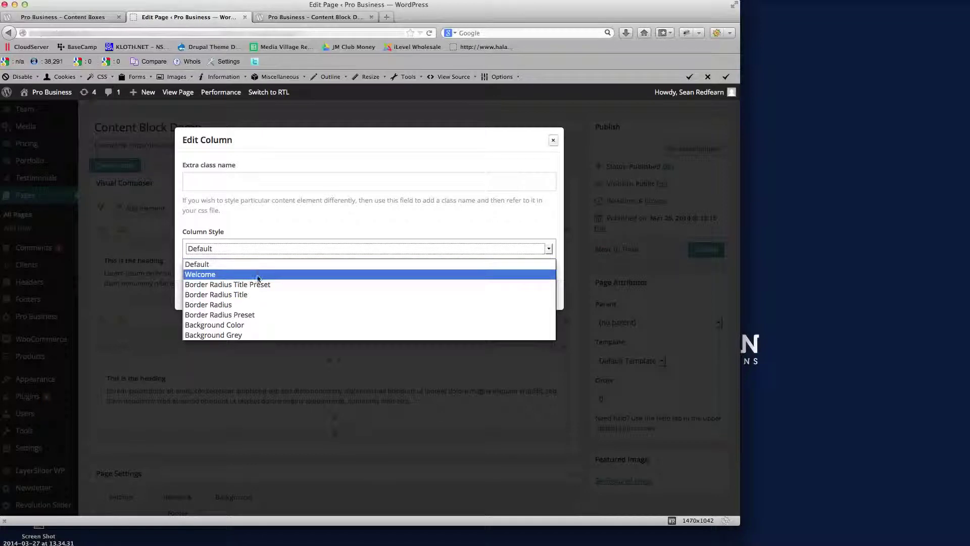
left_click(218, 285)
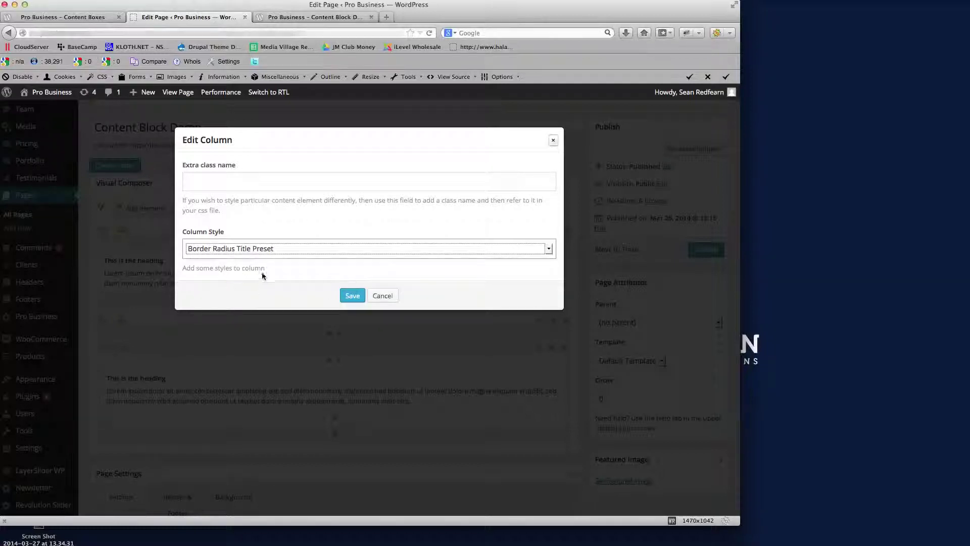
left_click(342, 296)
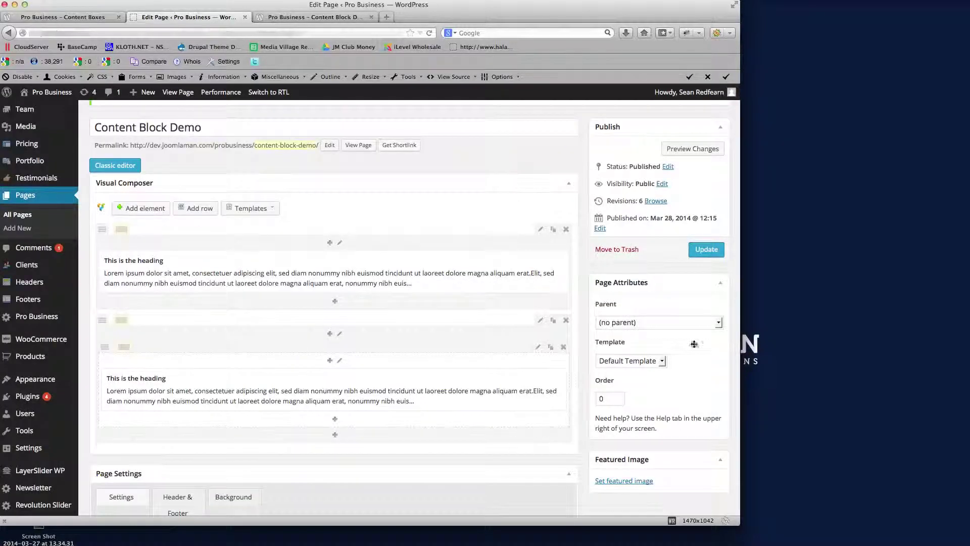
left_click(710, 250)
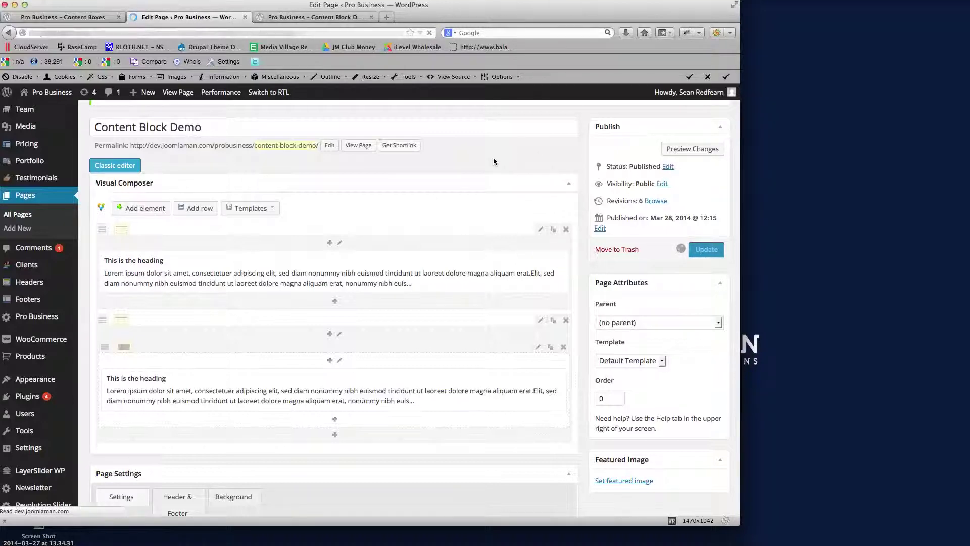
left_click(314, 16)
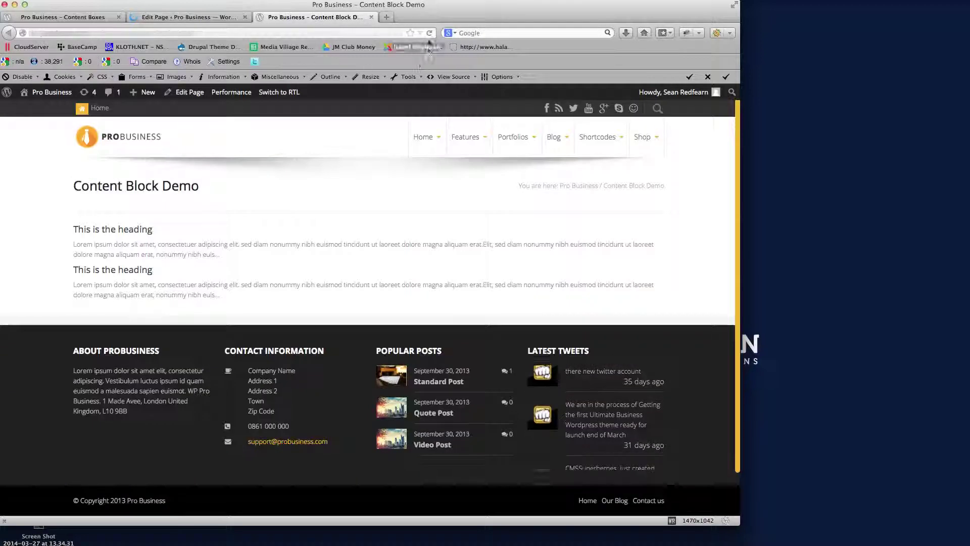
- Reload the live page and inspect the yellow-titled box's heading and body text
key("super+r")
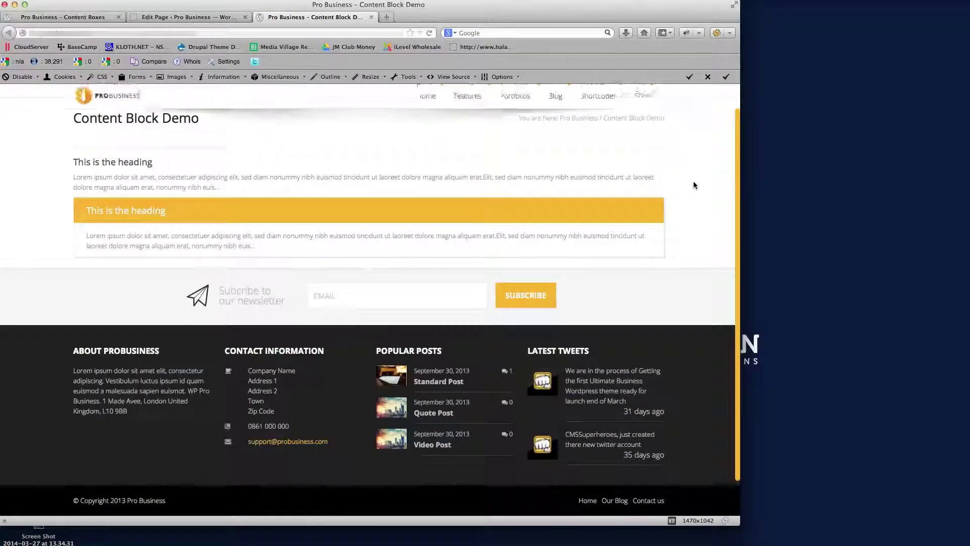
left_click_drag(89, 279, 164, 279)
left_click(136, 279)
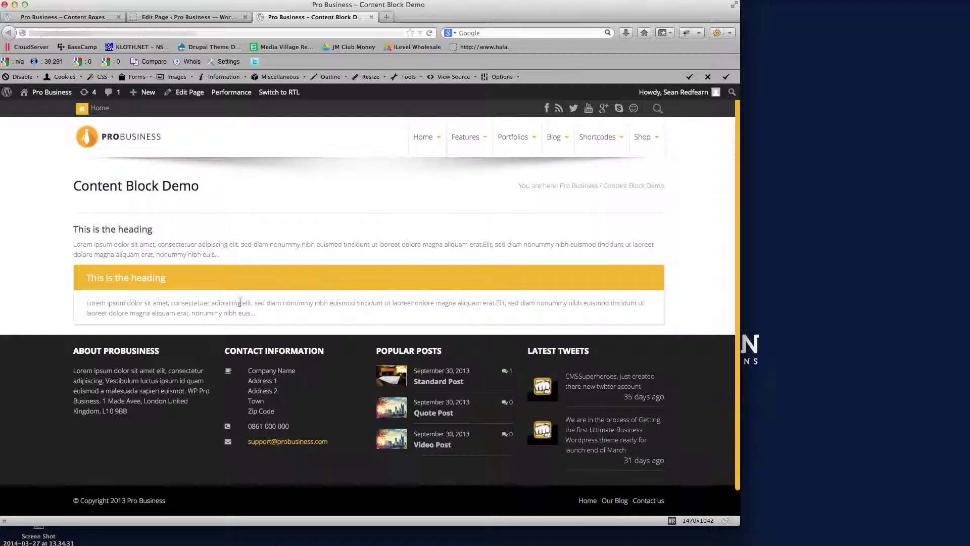
left_click_drag(125, 302, 245, 313)
left_click(239, 320)
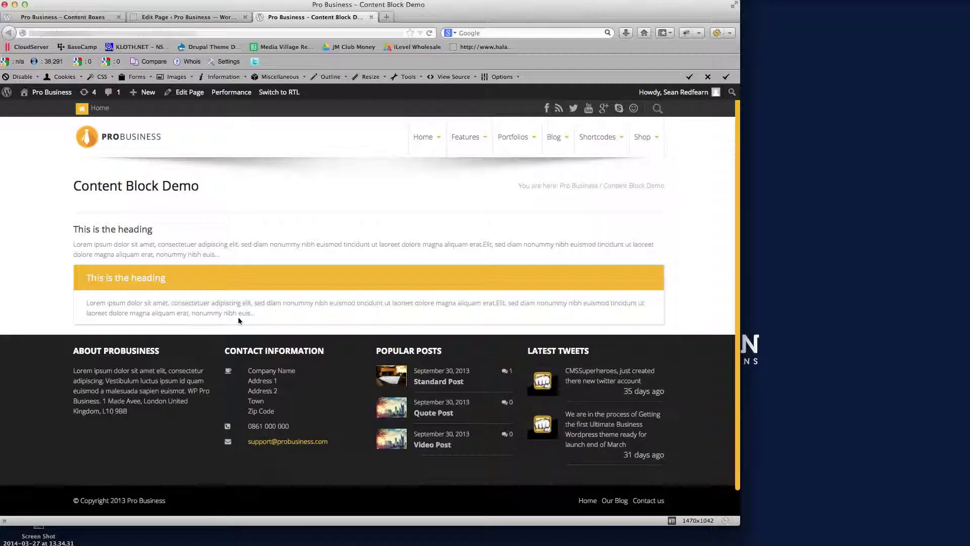
- Back in the editor, bring up the content element list for the first row
left_click(212, 18)
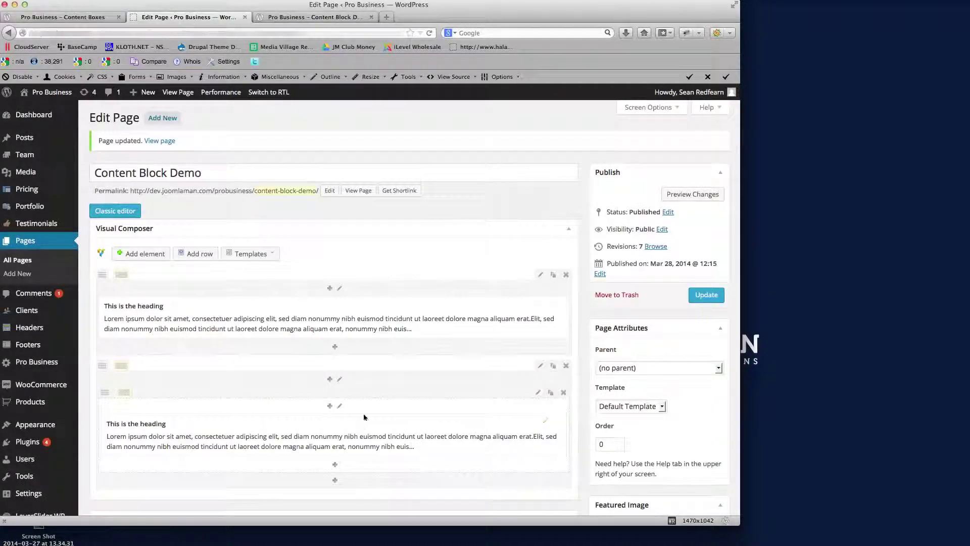
scroll(378, 385, "down", 1)
left_click(335, 335)
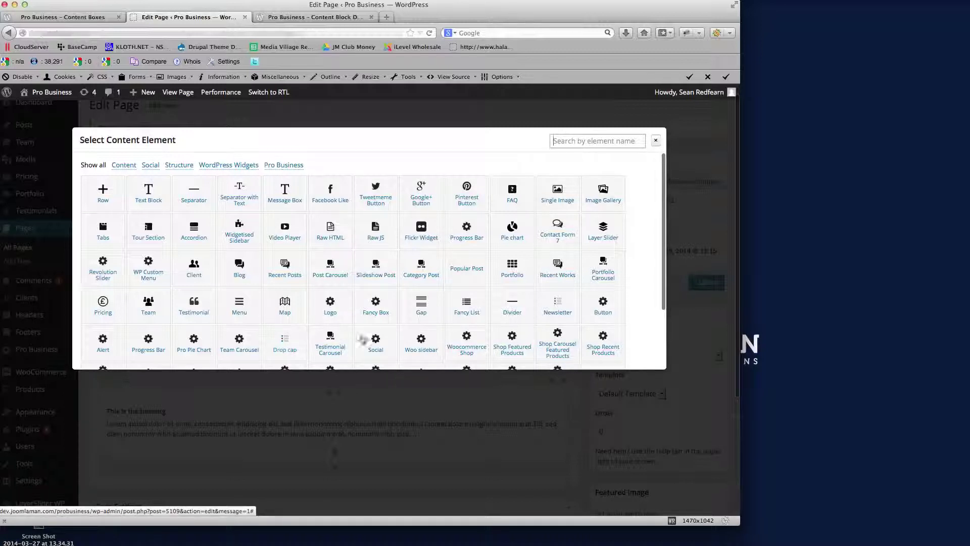
- Insert a Gap element 40 pixels high below the first text block and update the page
left_click(421, 305)
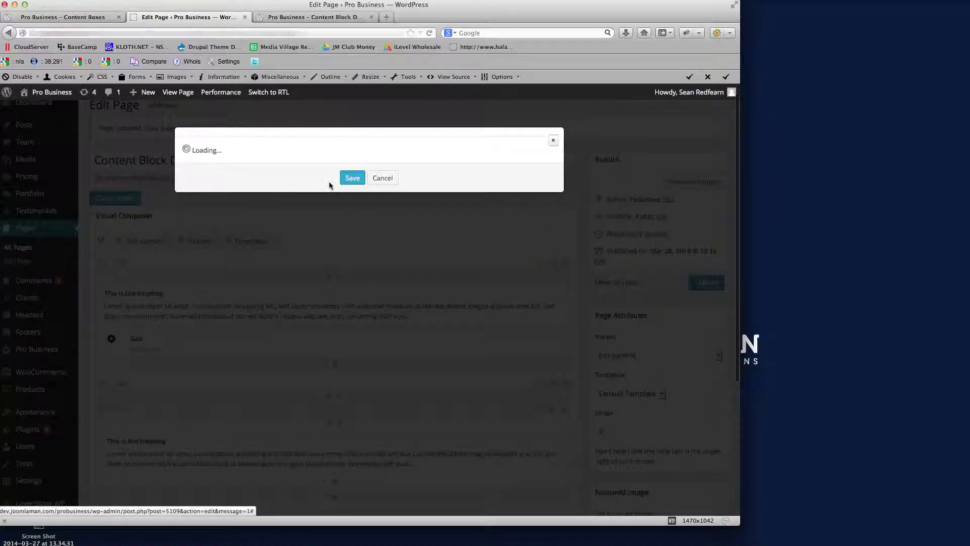
left_click(252, 174)
key("BackSpace")
key("BackSpace")
type("40")
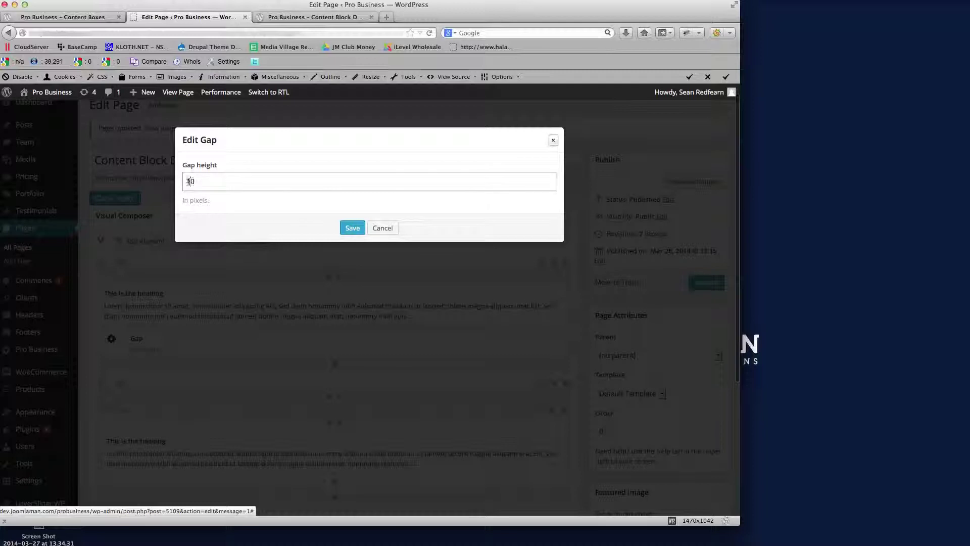
left_click(351, 229)
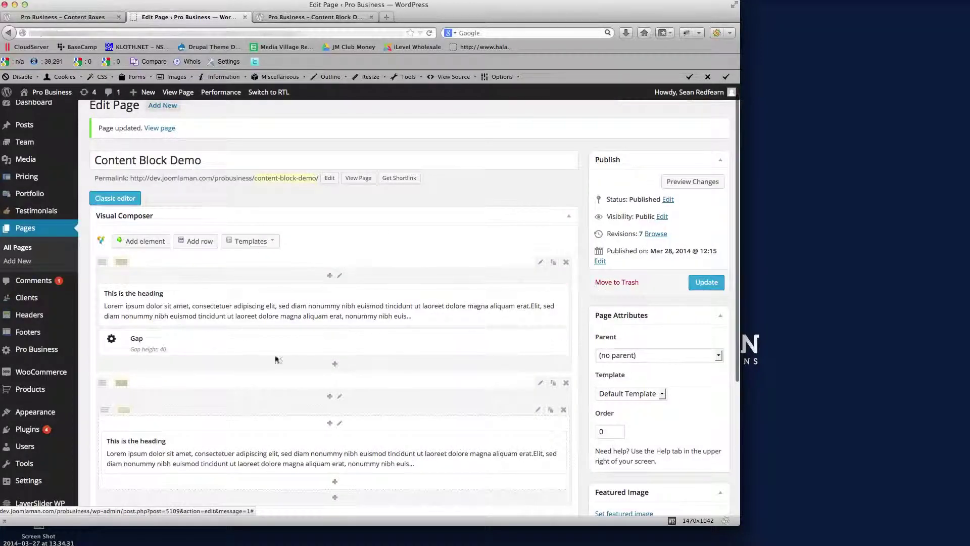
left_click(700, 285)
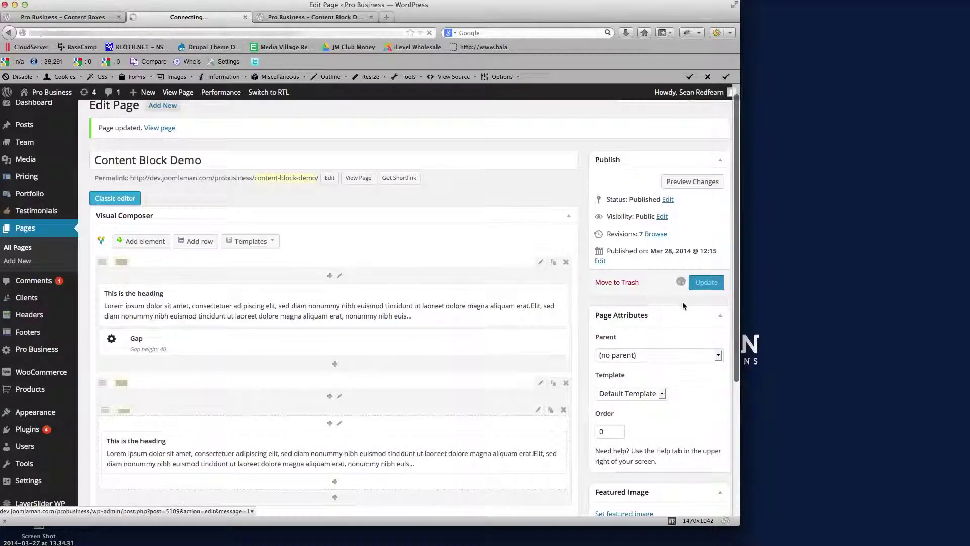
left_click(65, 18)
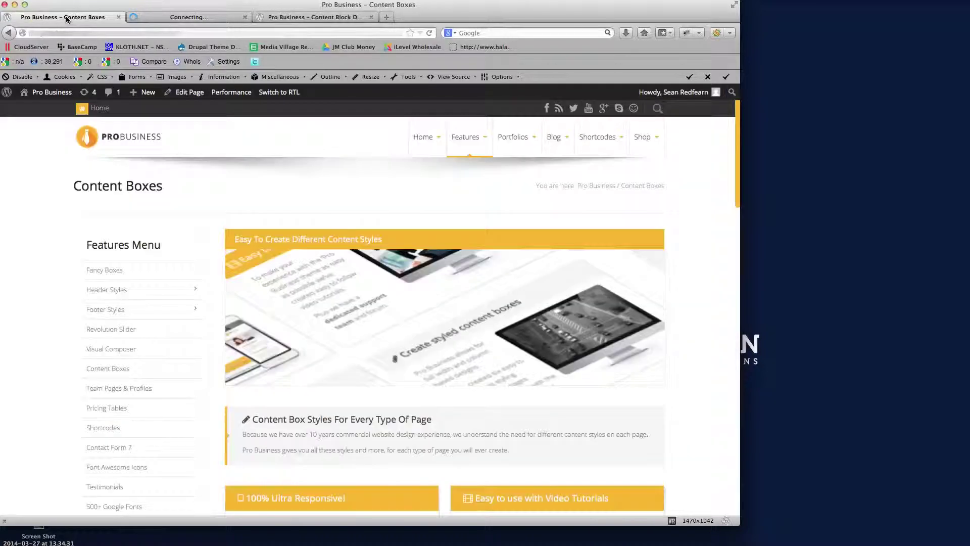
left_click(334, 16)
key("super+r")
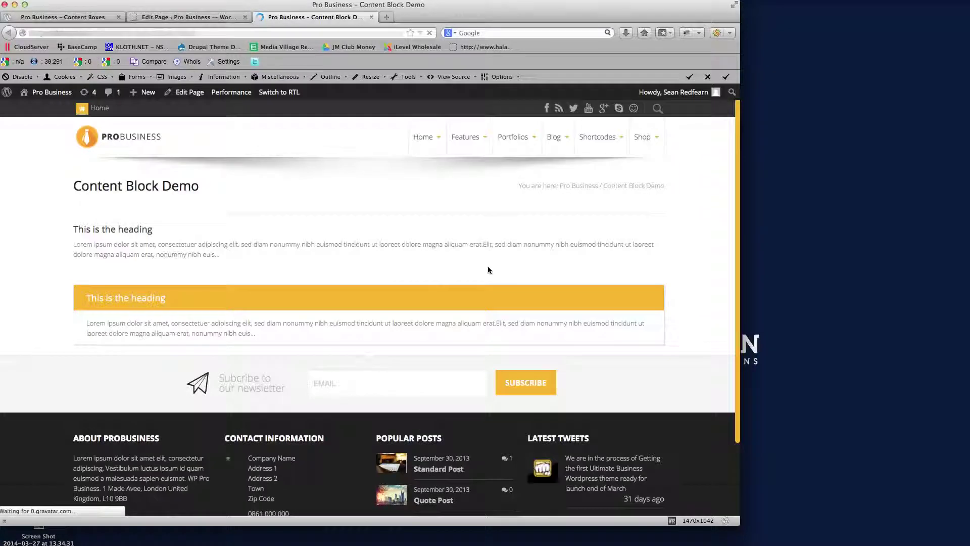
left_click(195, 17)
scroll(355, 316, "down", 3)
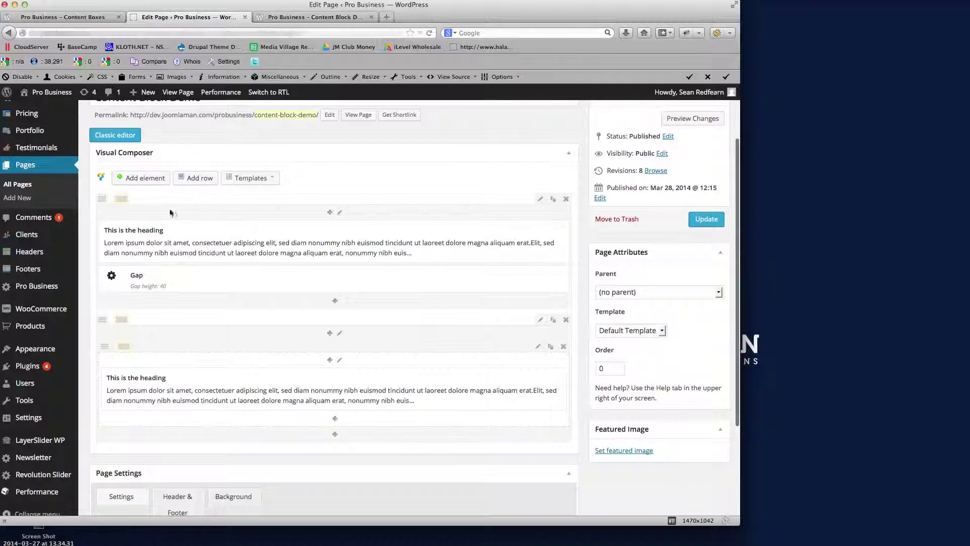
- Add a third row at the bottom of the layout, leaving it empty
left_click(190, 180)
scroll(313, 430, "down", 1)
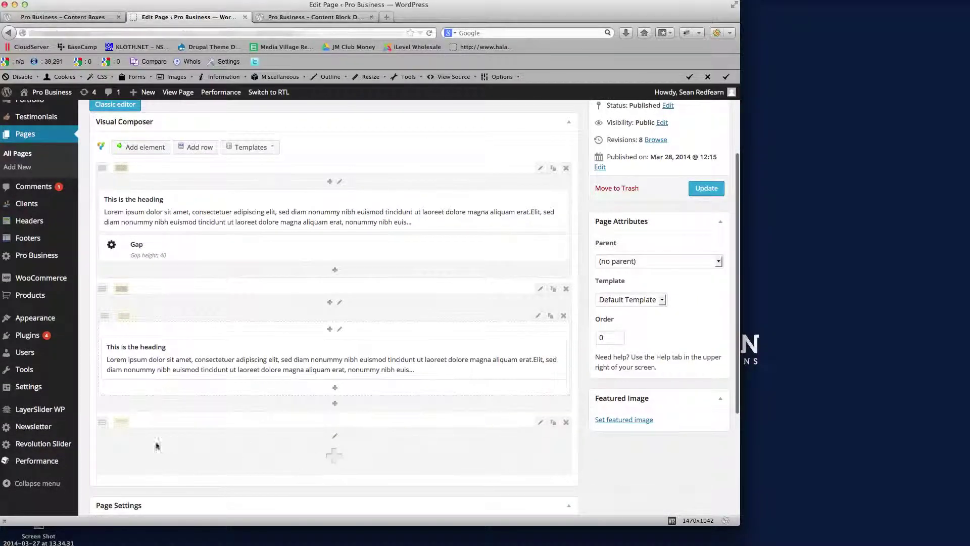
mouse_move(122, 426)
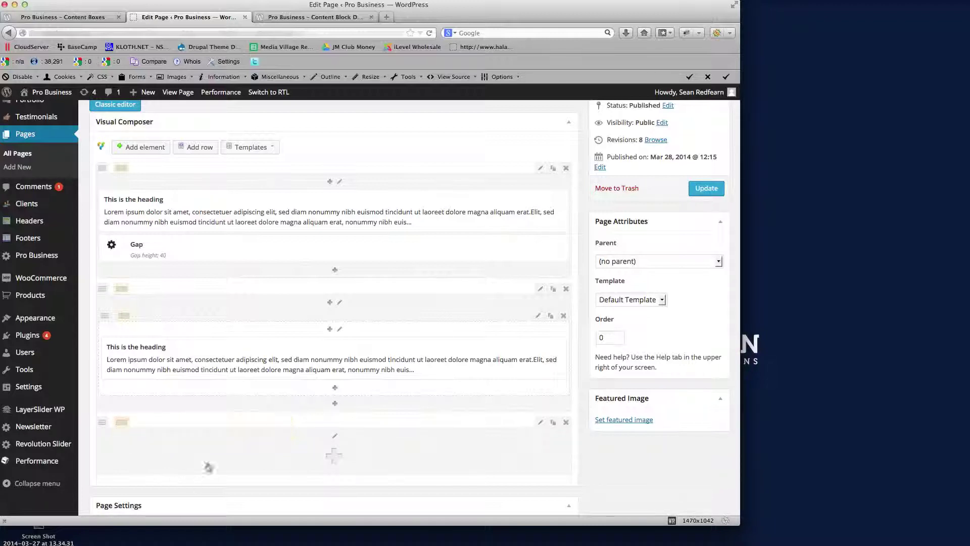
left_click(333, 454)
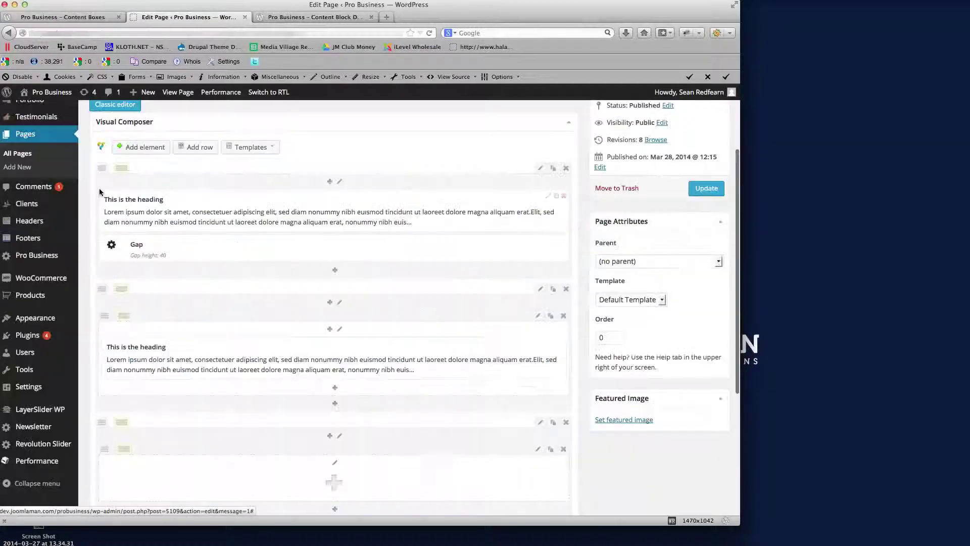
left_click(105, 195)
scroll(286, 393, "down", 3)
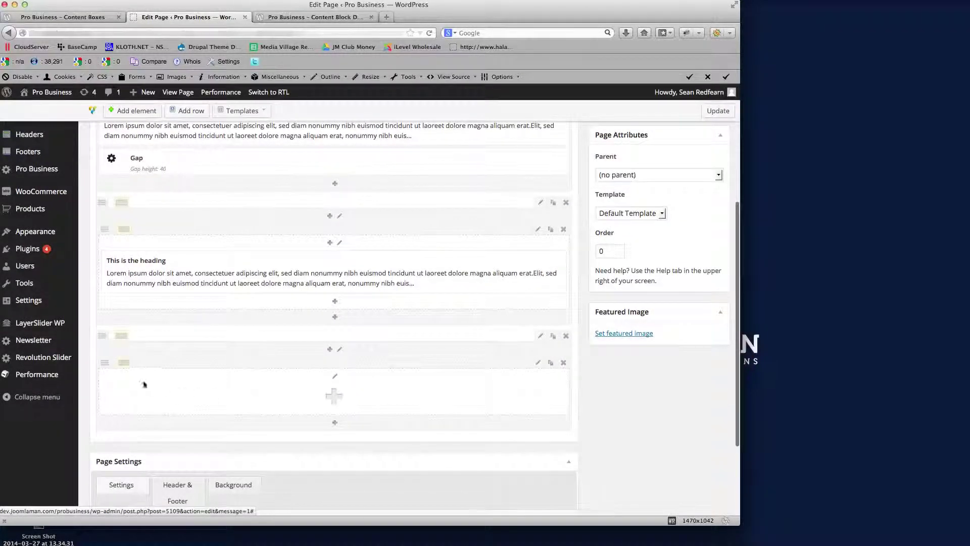
- Split the bottom row into 1/2+1/2 columns, put a heading-block copy in each, and update
left_click(140, 364)
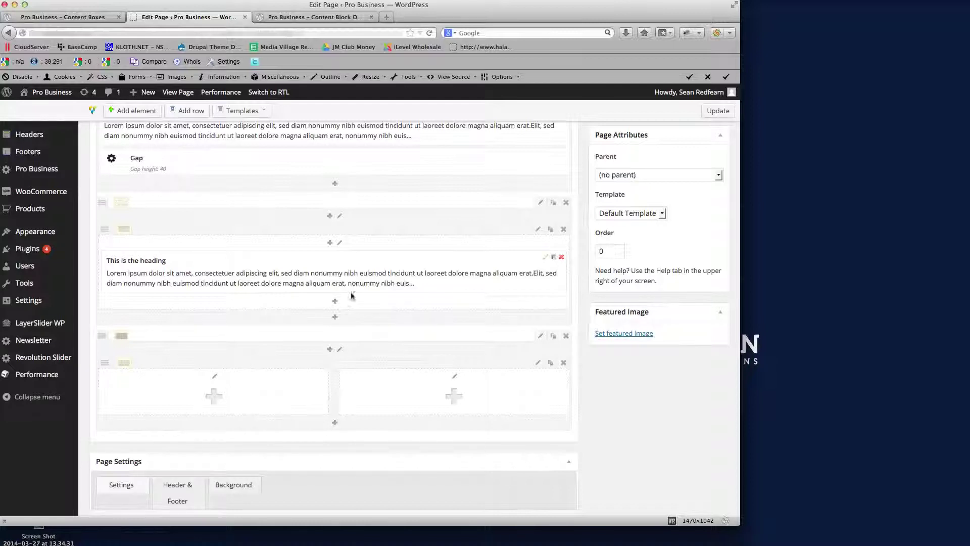
left_click(553, 257)
left_click_drag(253, 318, 247, 468)
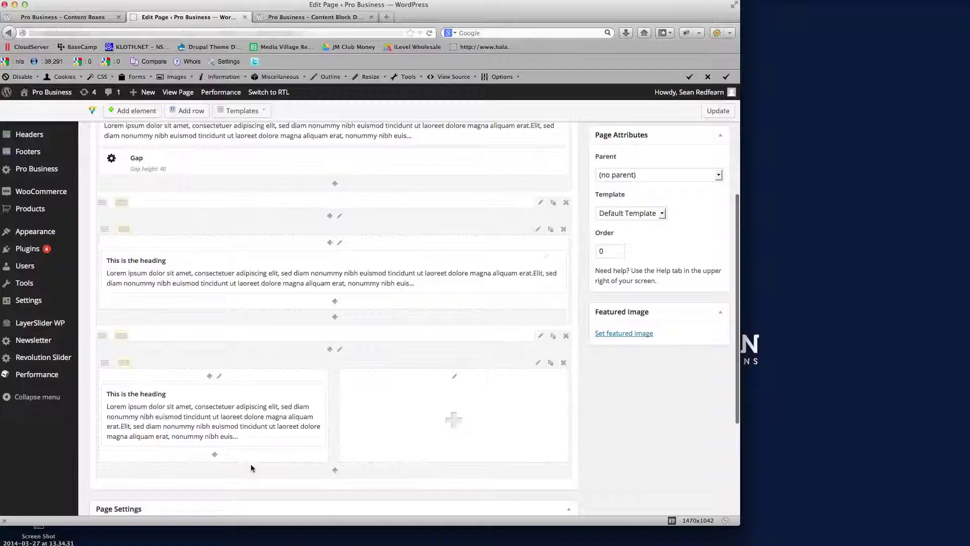
left_click(554, 256)
left_click_drag(423, 310, 455, 470)
scroll(452, 403, "down", 3)
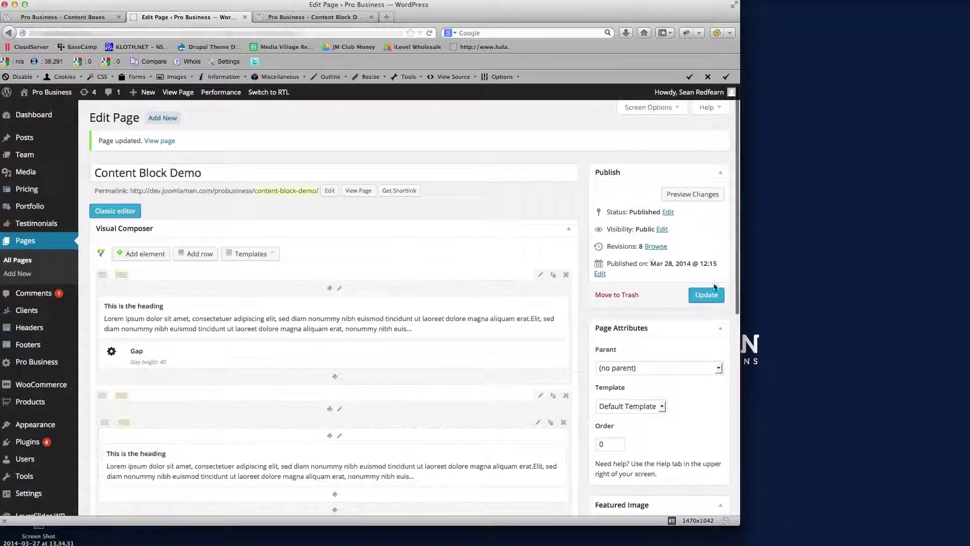
left_click(706, 295)
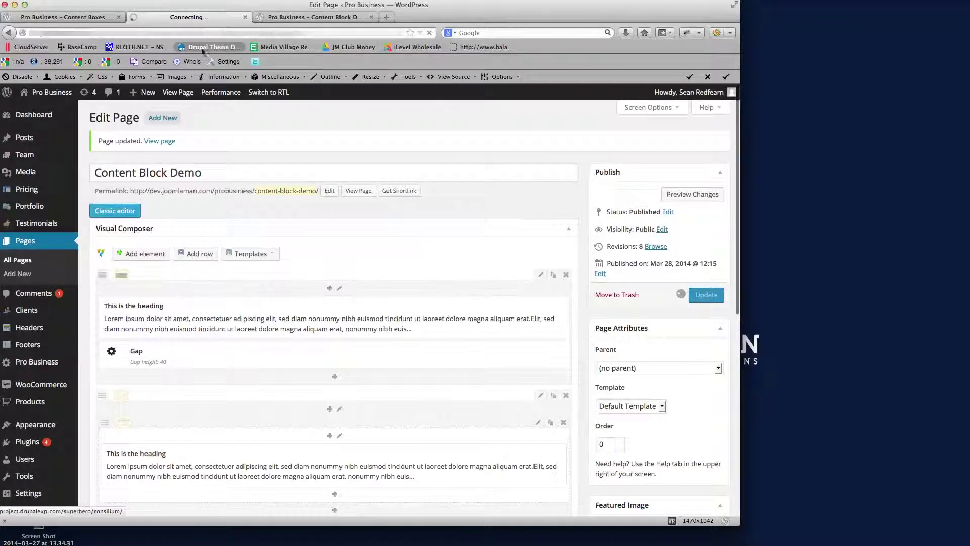
- Reload the live Content Block Demo page to check the two side-by-side heading blocks, then return to the editor
left_click(299, 19)
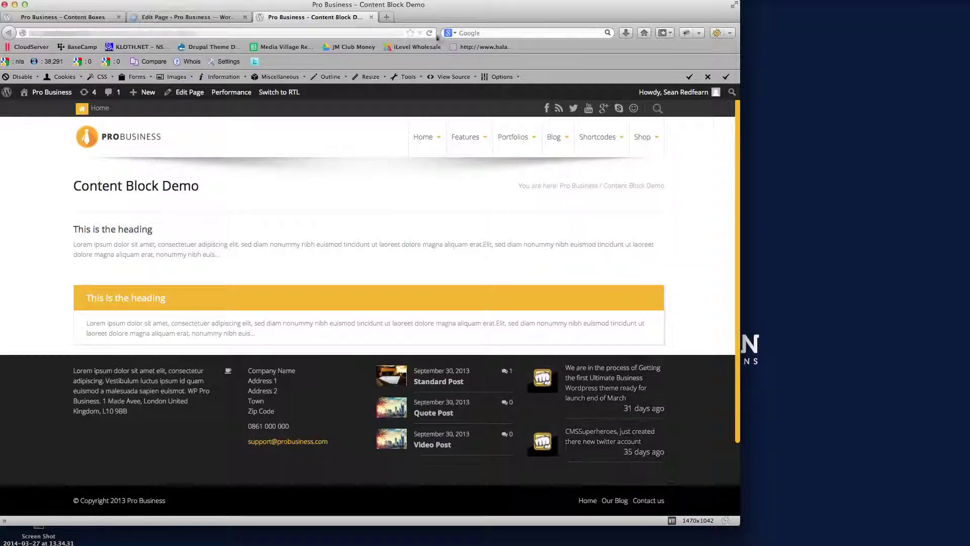
left_click(429, 34)
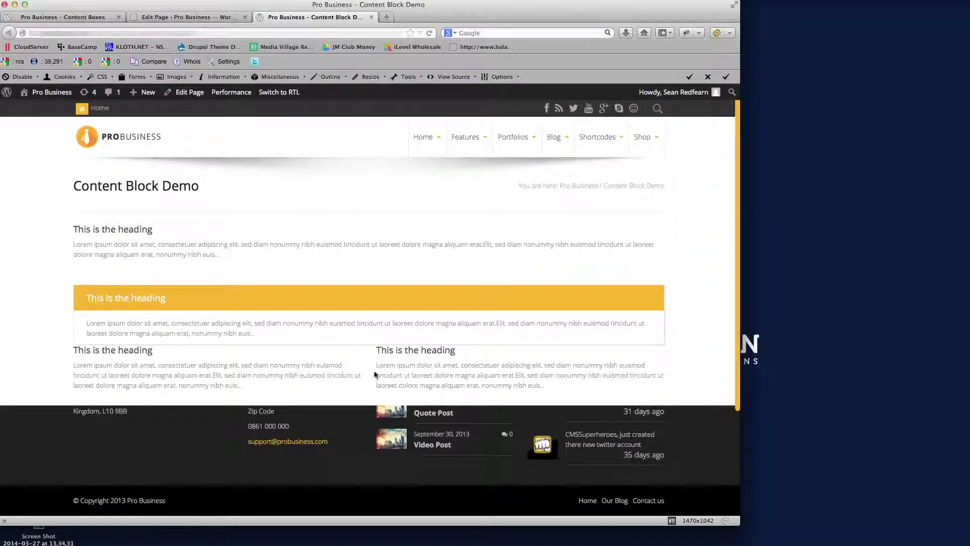
left_click(202, 16)
- Duplicate the 40-pixel Gap spacer and place the copy below the content box, above the two-column row
scroll(468, 292, "down", 5)
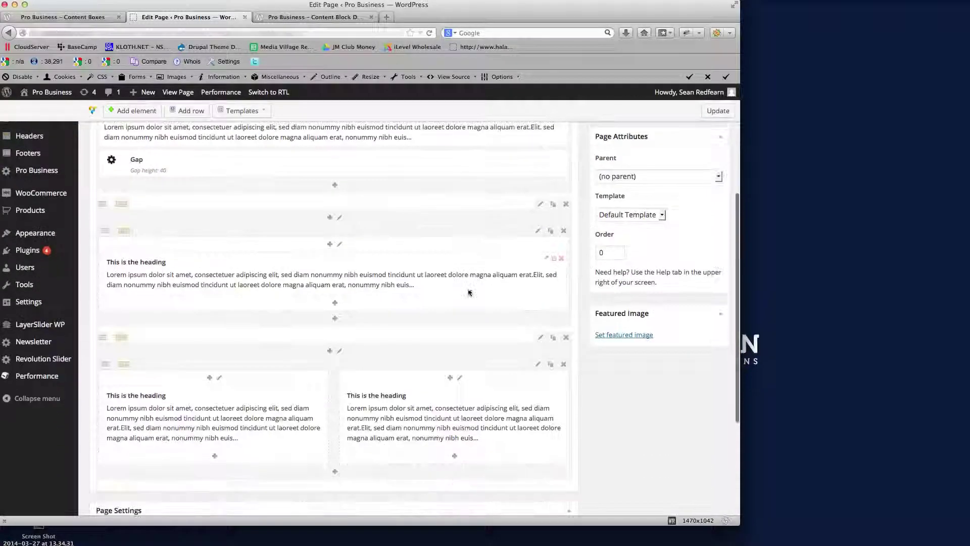
left_click(558, 160)
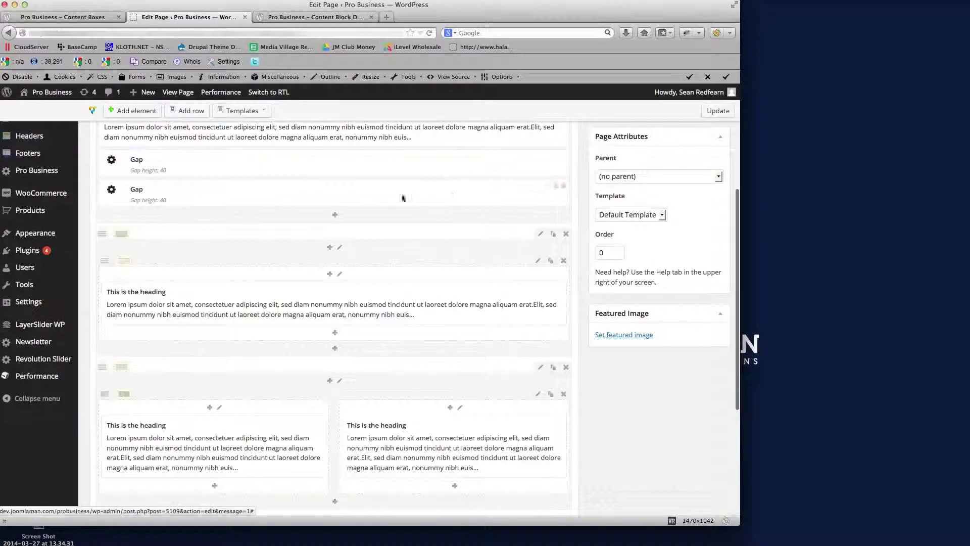
left_click_drag(276, 200, 278, 362)
scroll(448, 353, "down", 3)
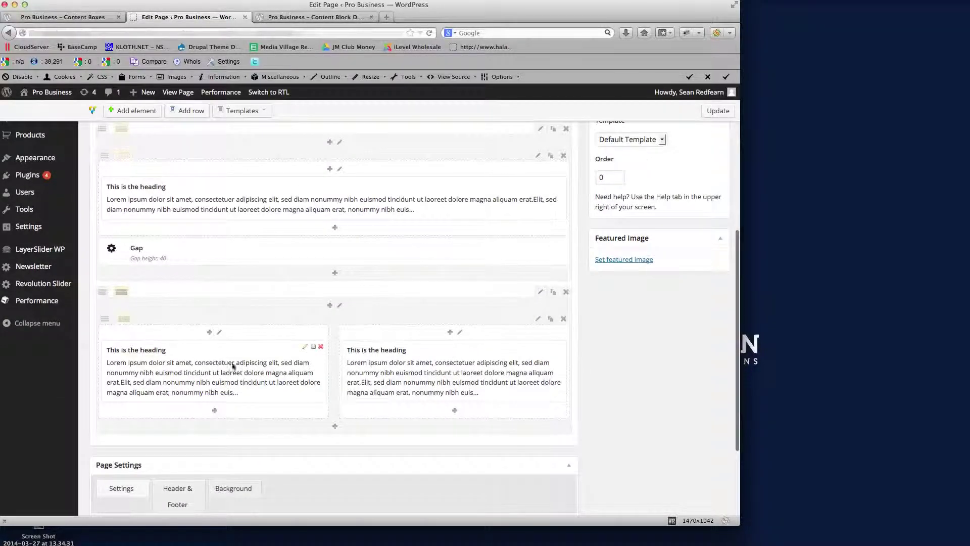
- Set the left column's Column Style to Border Radius Title
left_click(218, 332)
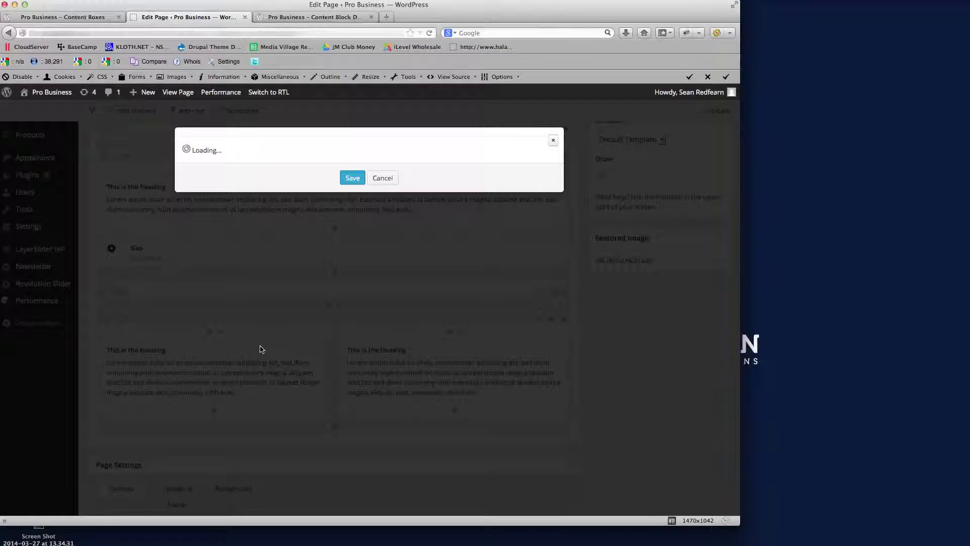
scroll(264, 242, "down", 2)
left_click(238, 245)
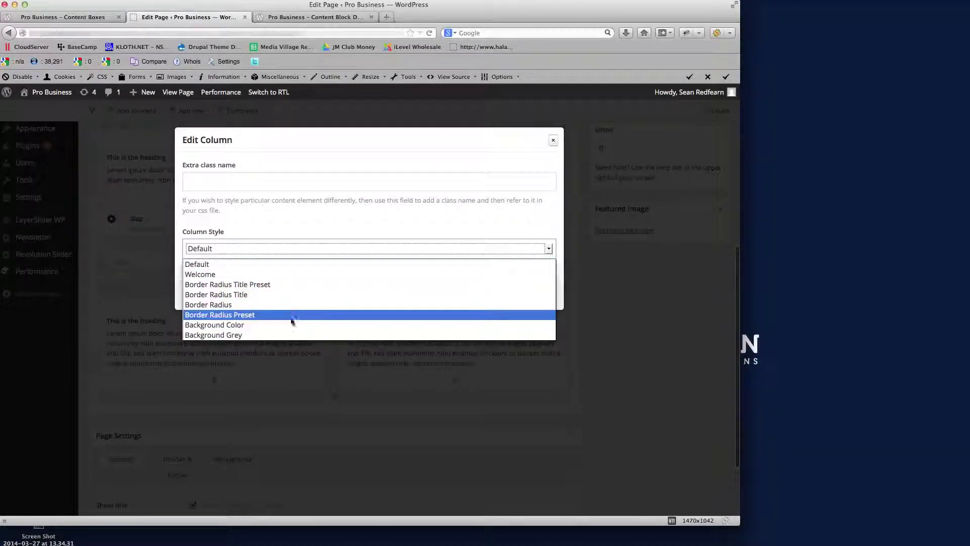
left_click(227, 294)
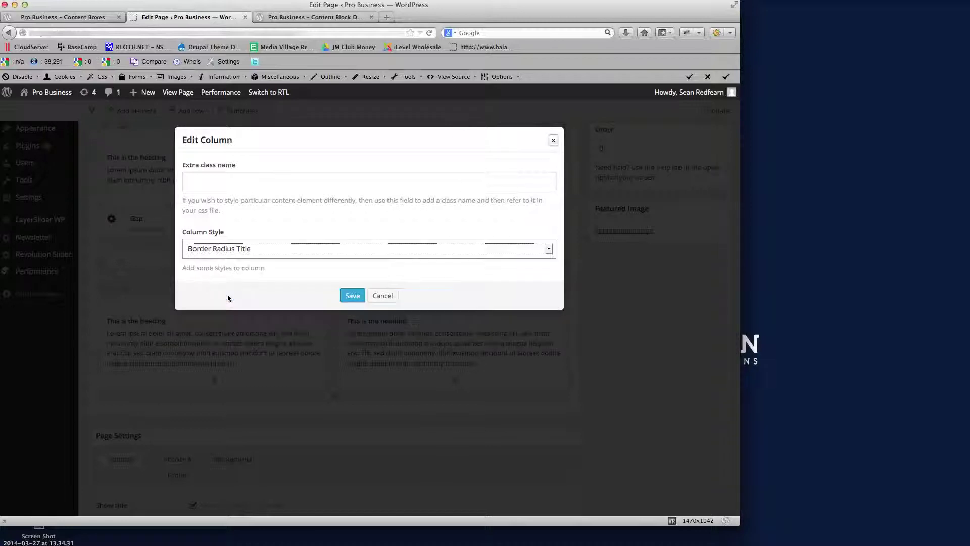
left_click(349, 296)
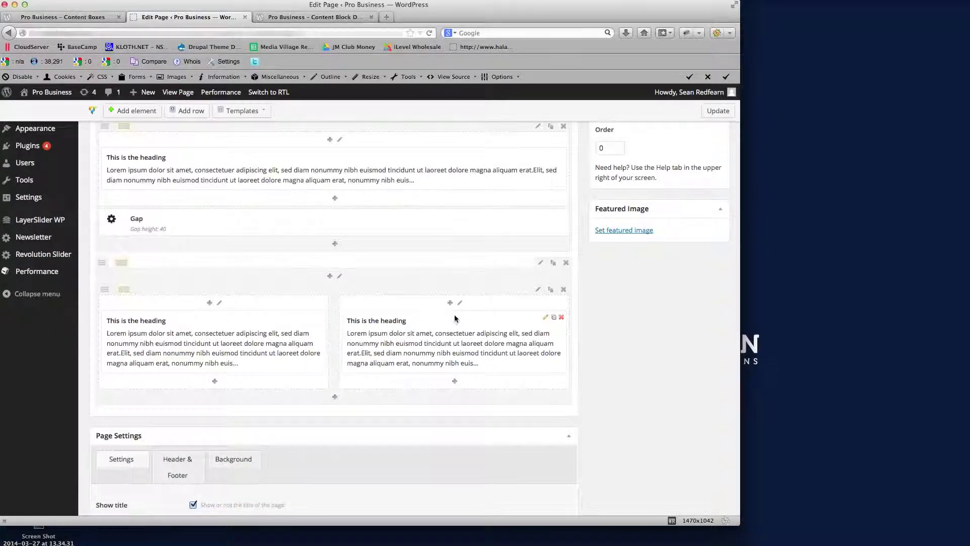
- Set the right column's Column Style to Border Radius and update the page
left_click(459, 304)
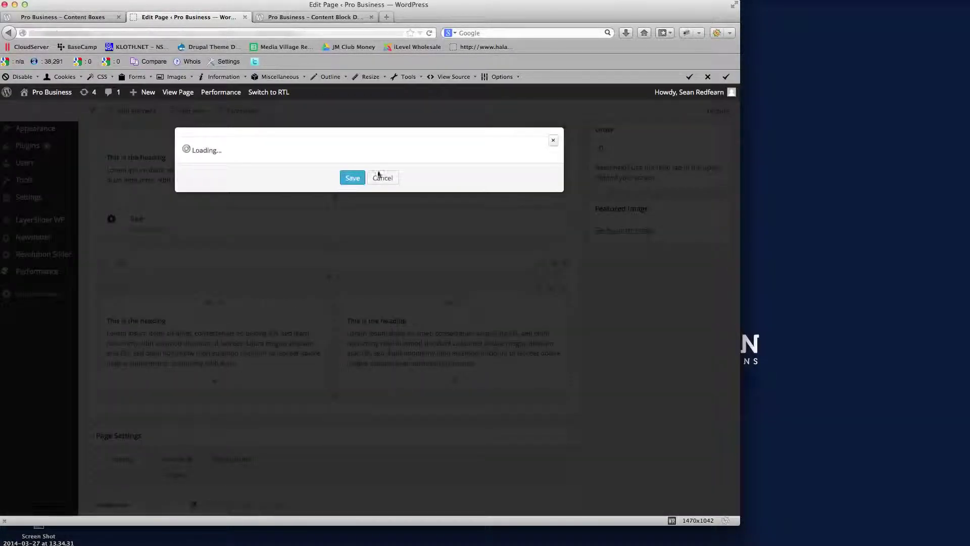
left_click(271, 250)
left_click(268, 252)
left_click(312, 247)
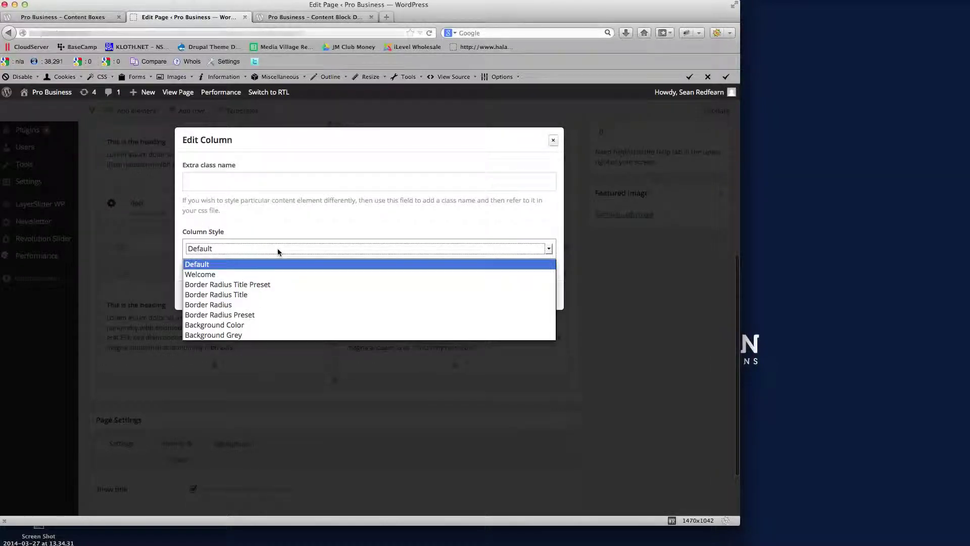
left_click(272, 305)
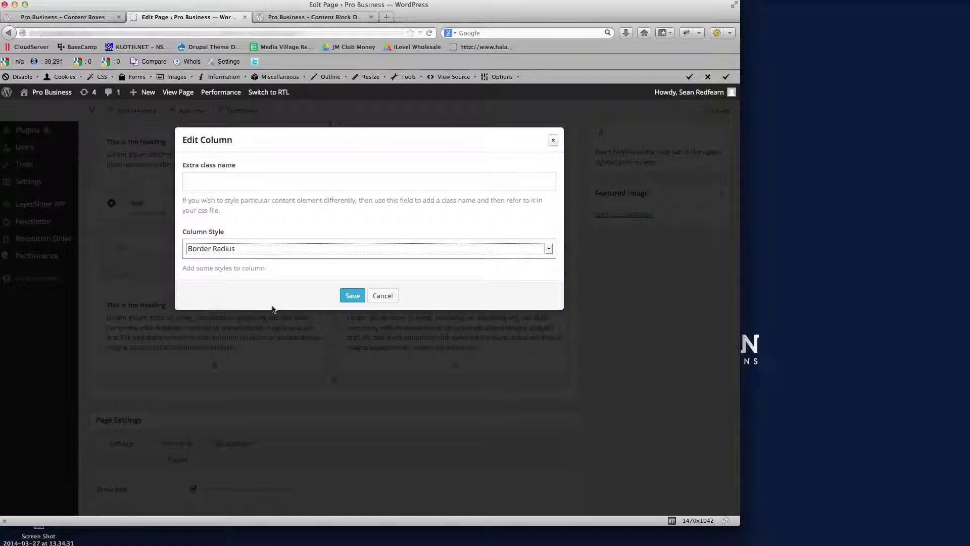
left_click(350, 294)
scroll(674, 368, "up", 10)
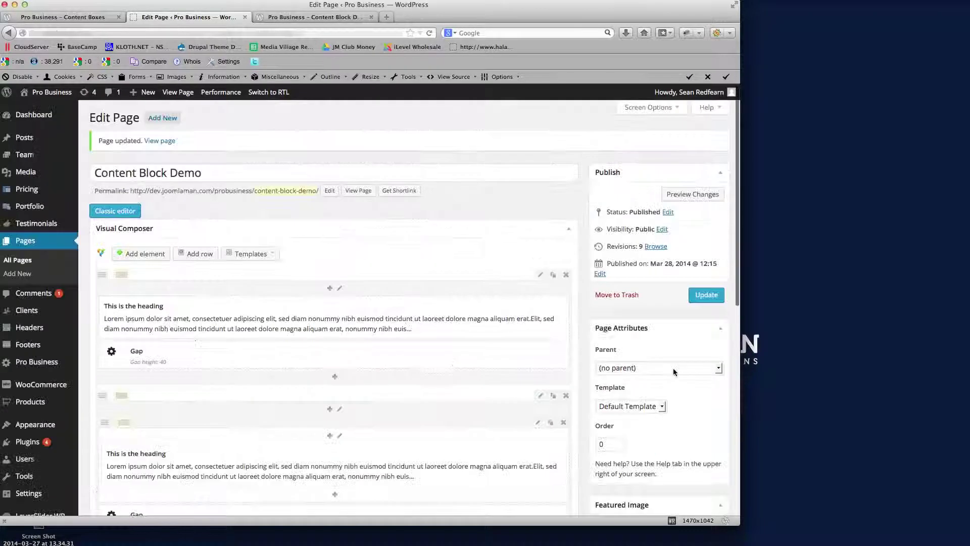
left_click(706, 295)
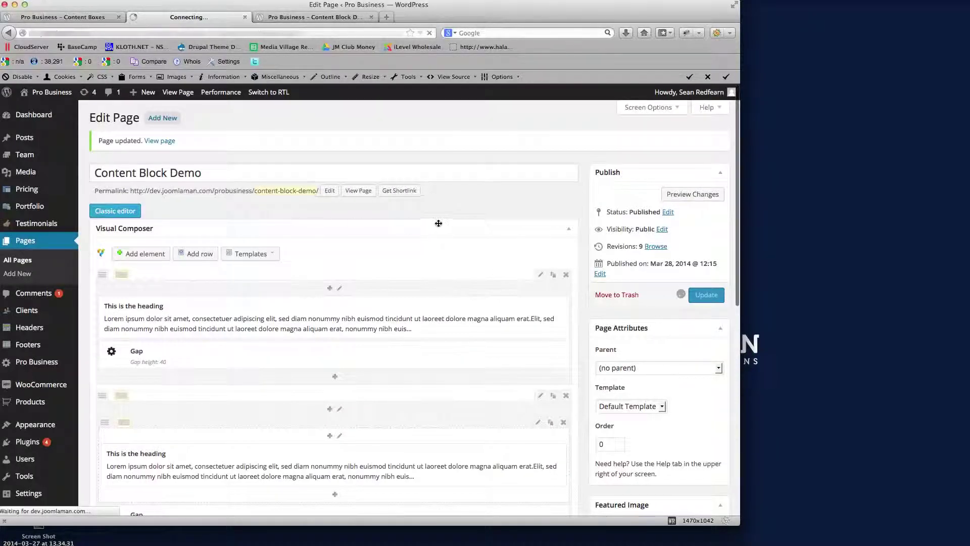
- Reload the live Content Block Demo page and scroll down to the two bordered columns
left_click(310, 18)
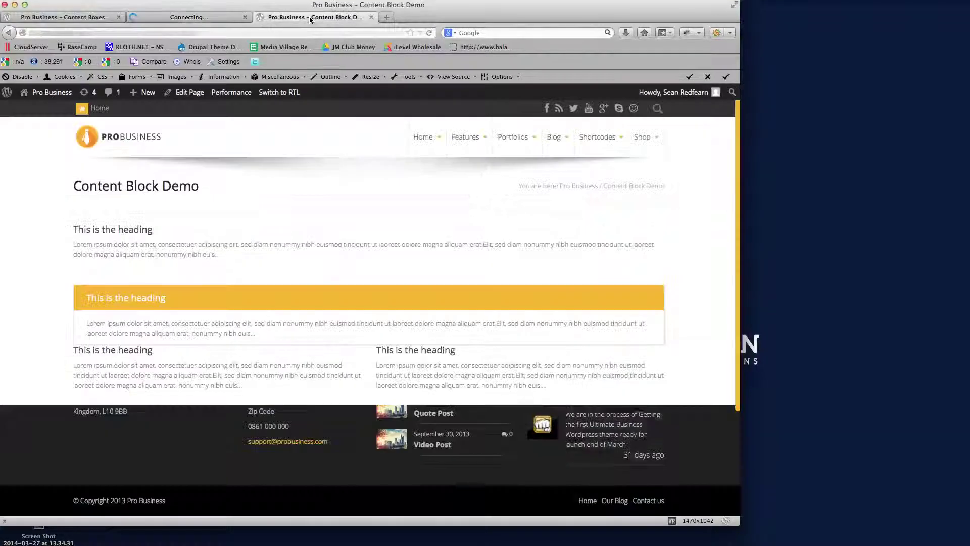
left_click(430, 33)
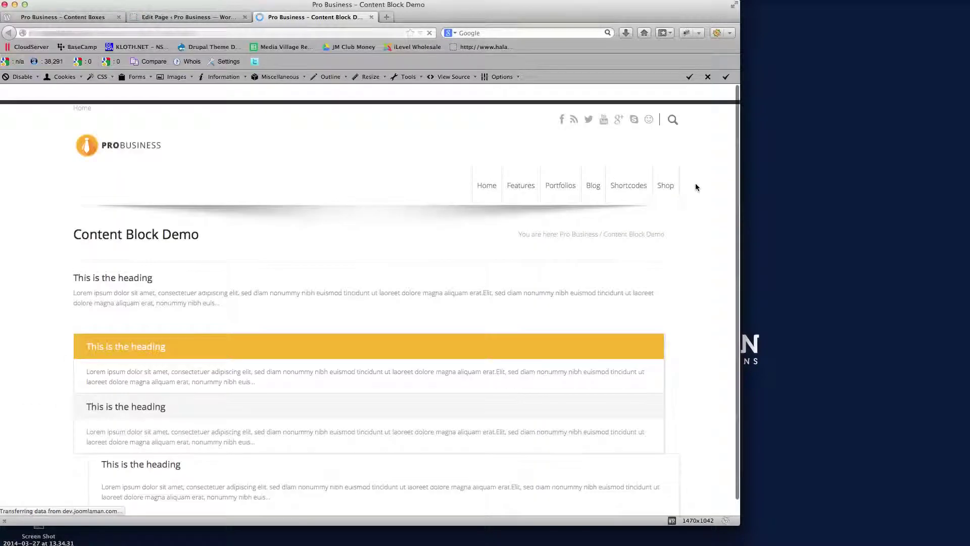
scroll(695, 187, "down", 10)
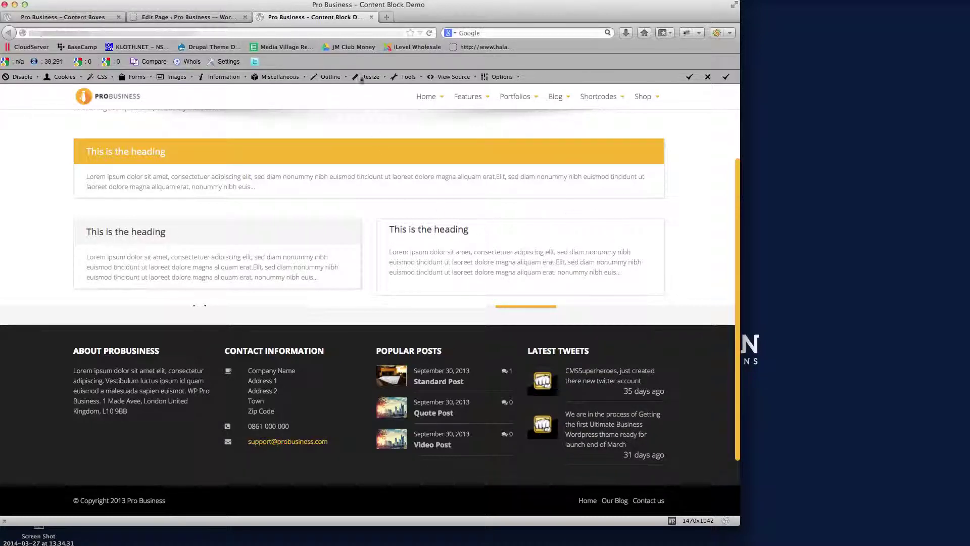
- Change the right column's Column Style to Background Color and update the page
left_click(188, 17)
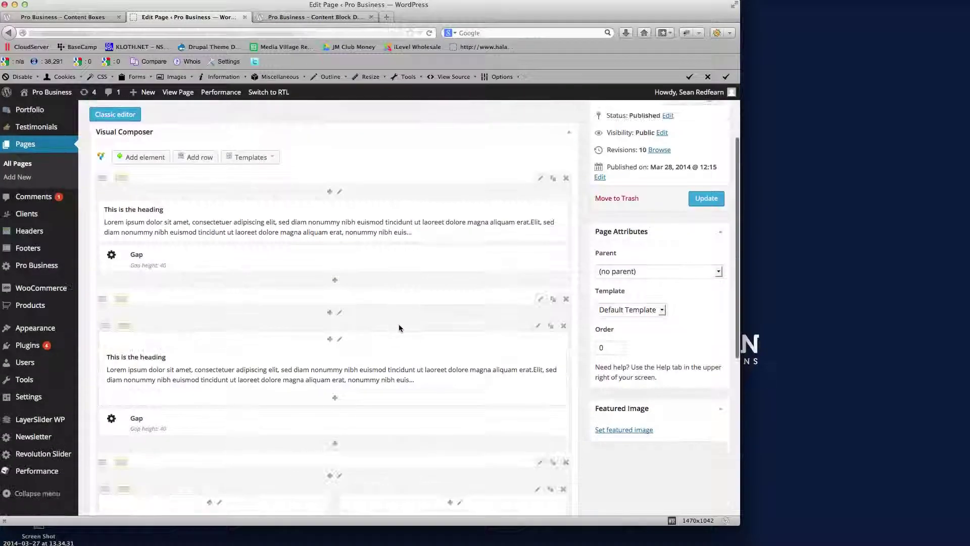
scroll(398, 327, "down", 5)
left_click(460, 392)
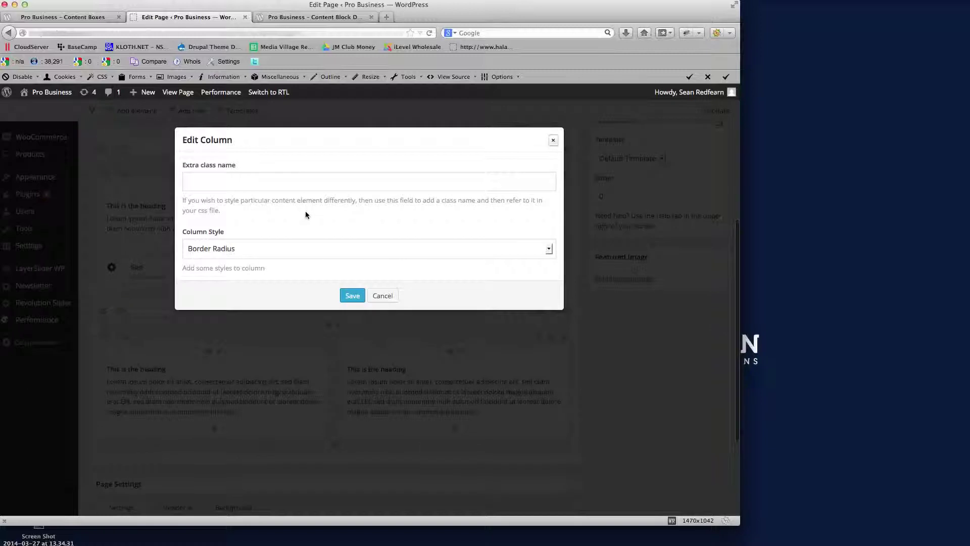
left_click(252, 248)
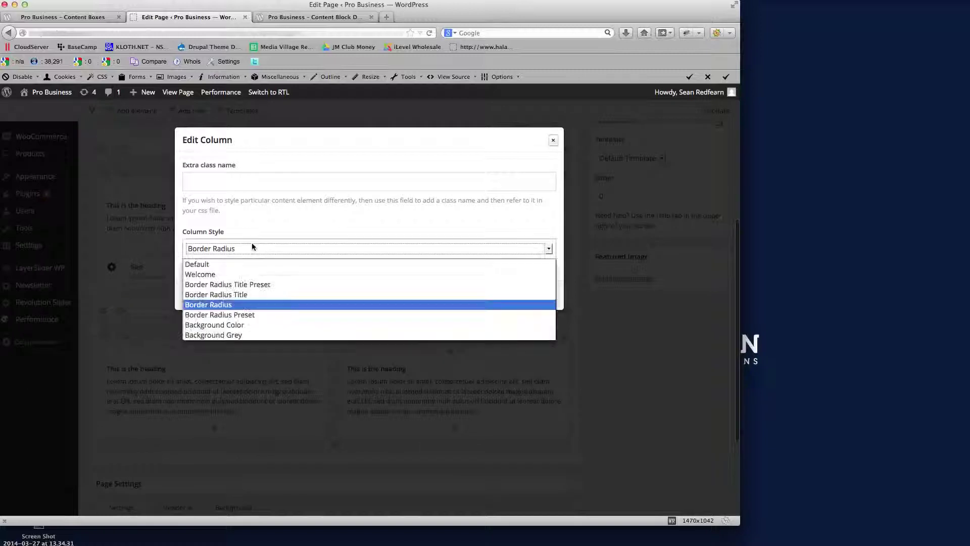
left_click(224, 328)
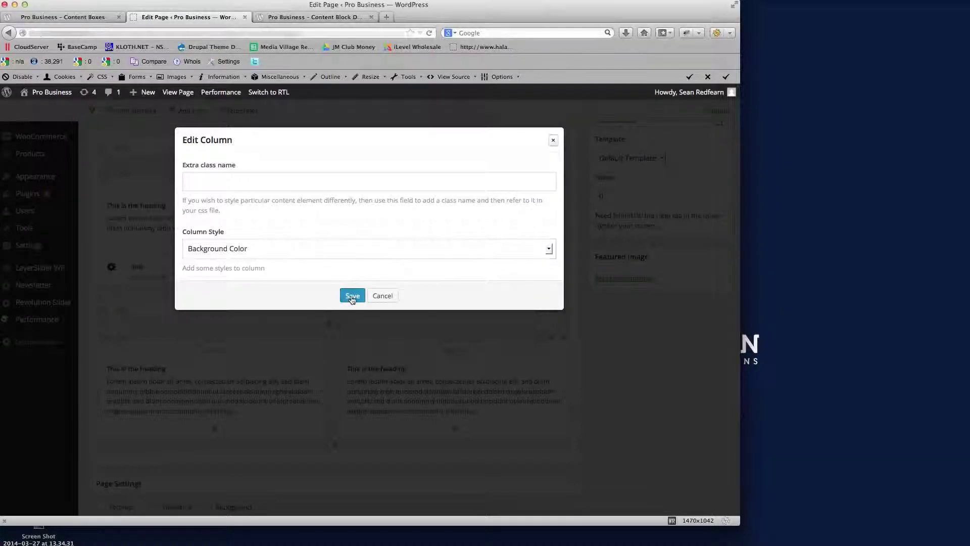
left_click(350, 295)
scroll(710, 359, "up", 10)
left_click(706, 294)
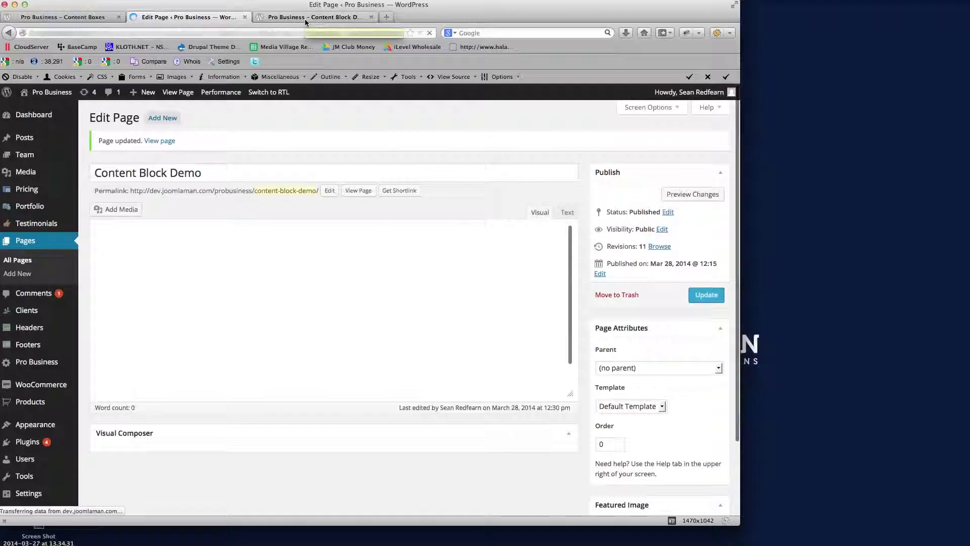
left_click(305, 18)
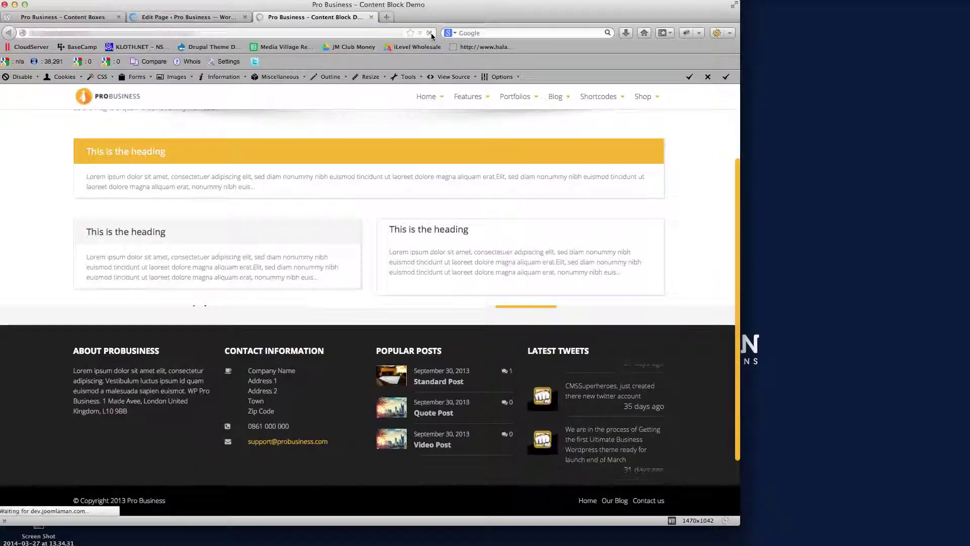
- Reload the live page and scroll through to check the yellow right column beside the grey-titled left one
left_click(694, 207)
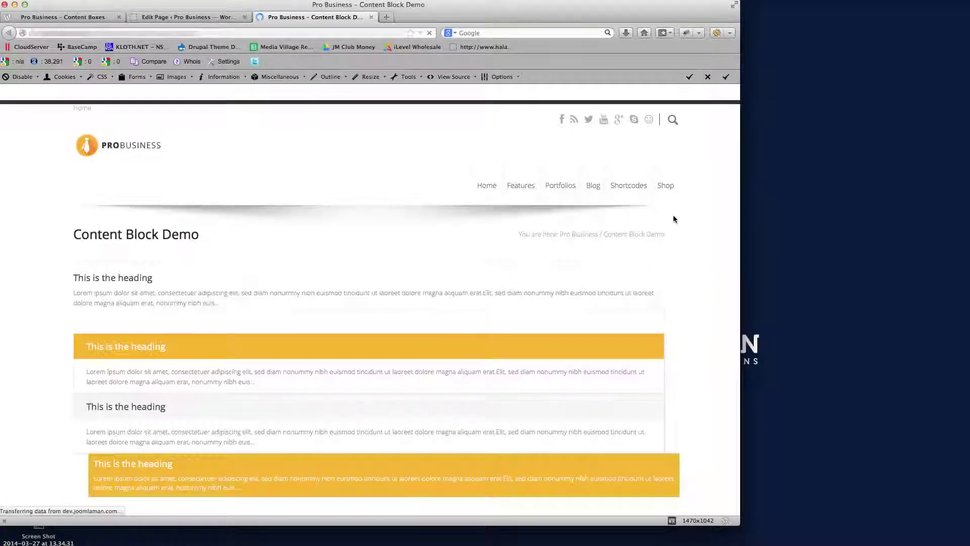
scroll(673, 219, "down", 5)
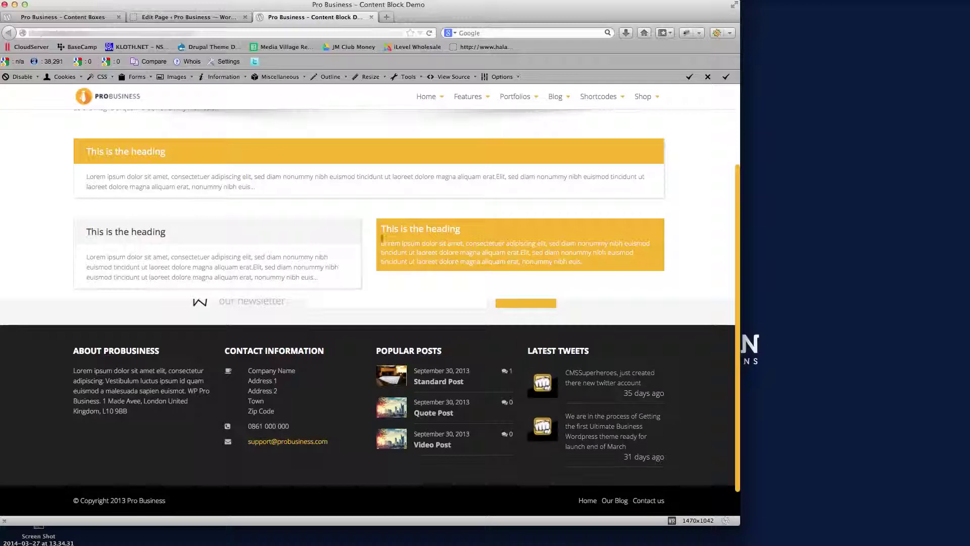
scroll(374, 270, "up", 5)
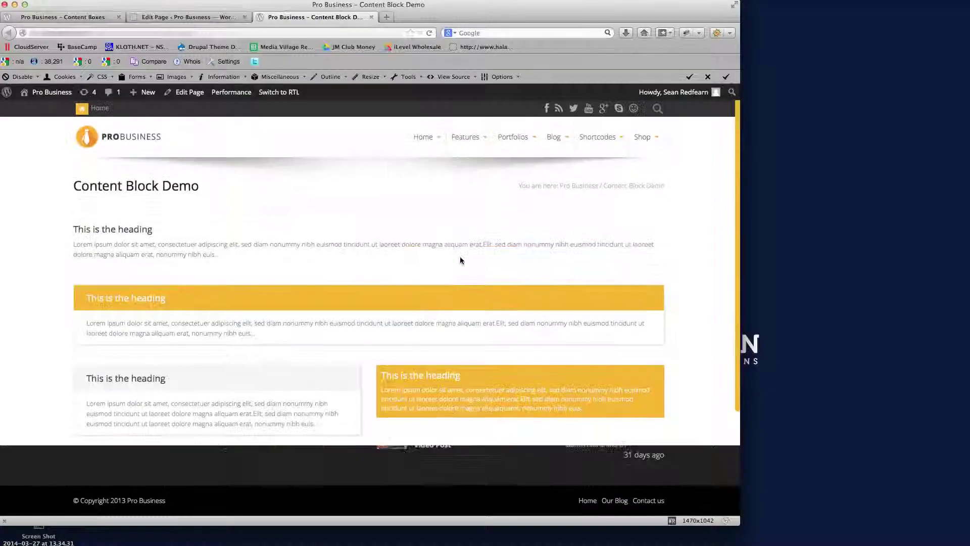
scroll(233, 324, "down", 4)
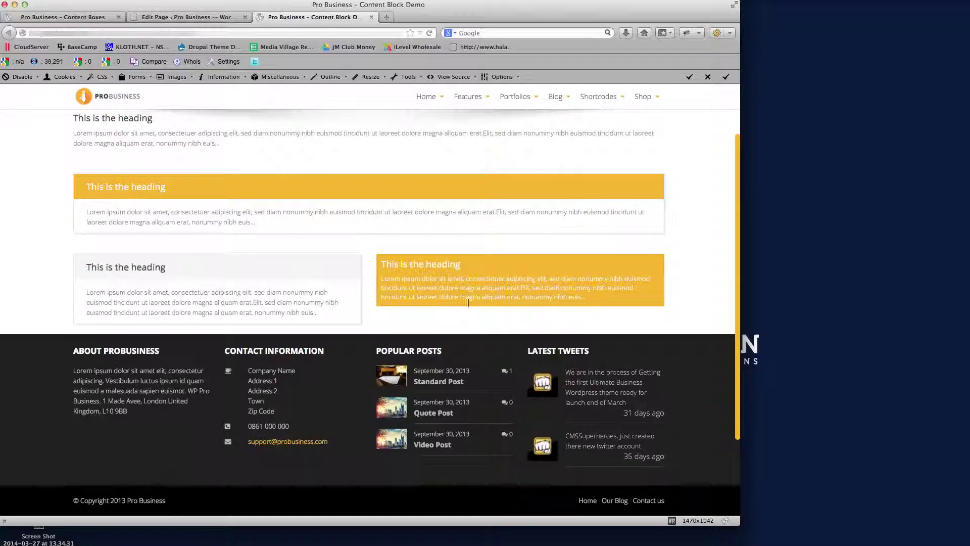
scroll(626, 254, "down", 2)
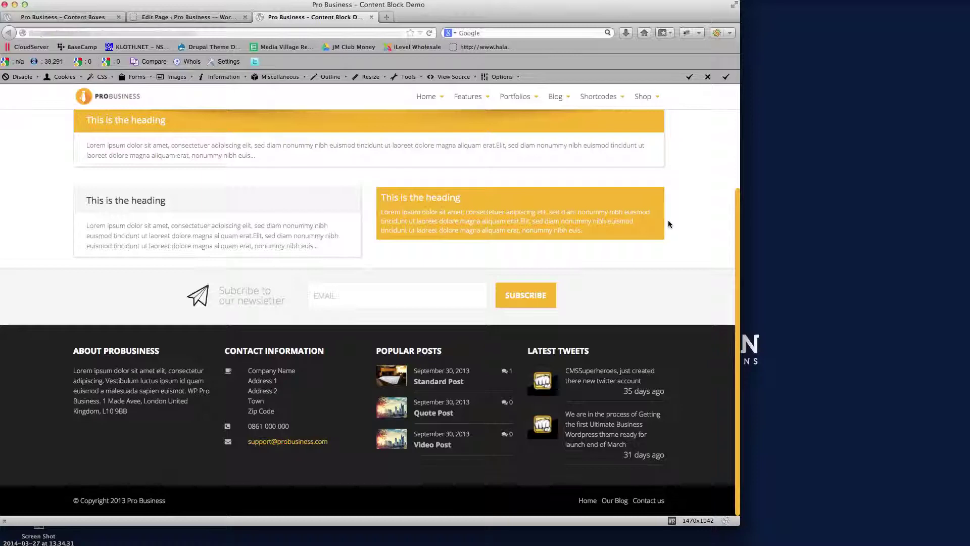
scroll(675, 214, "up", 5)
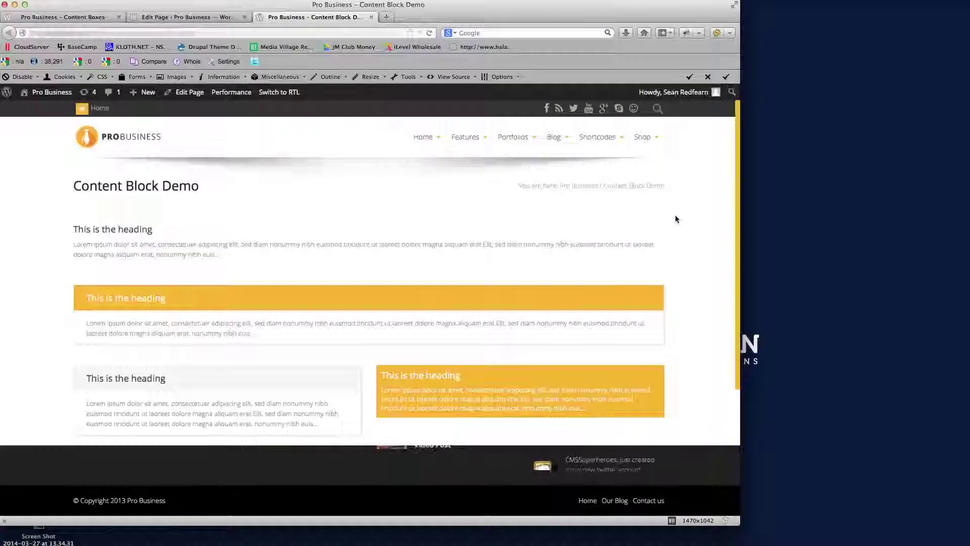